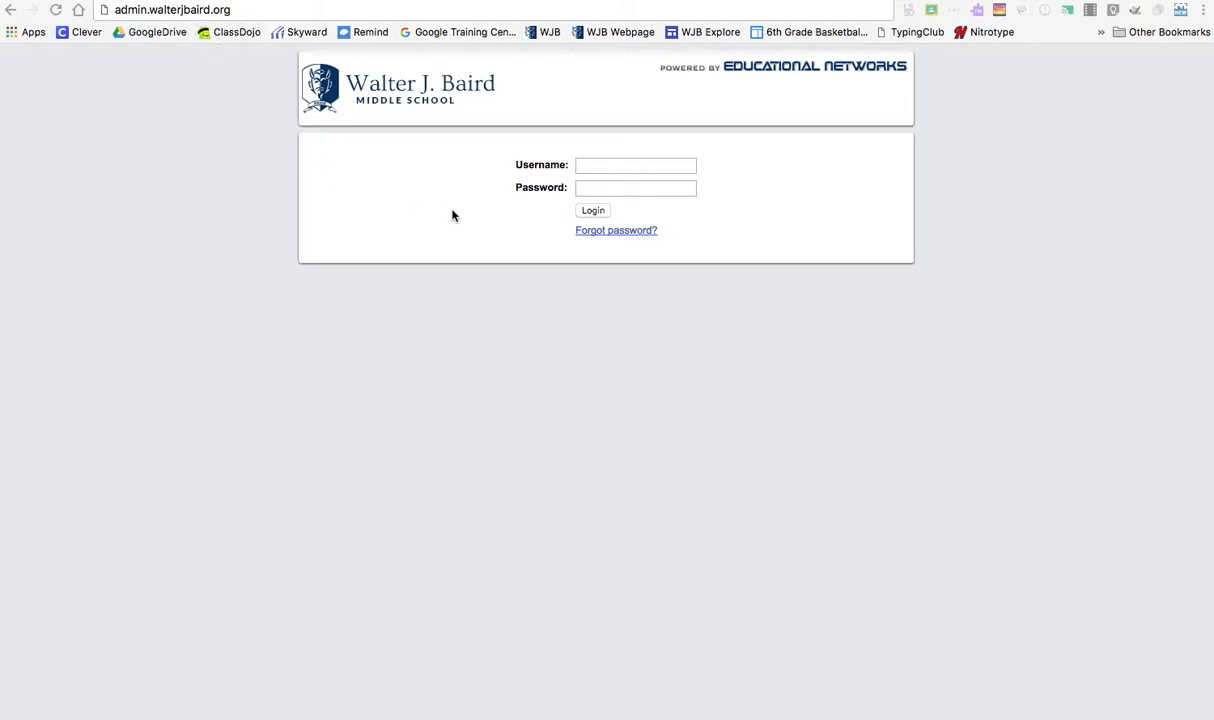
Step: Log in to the Walter J. Baird Middle School site admin with the teacher's username and password
click(586, 165)
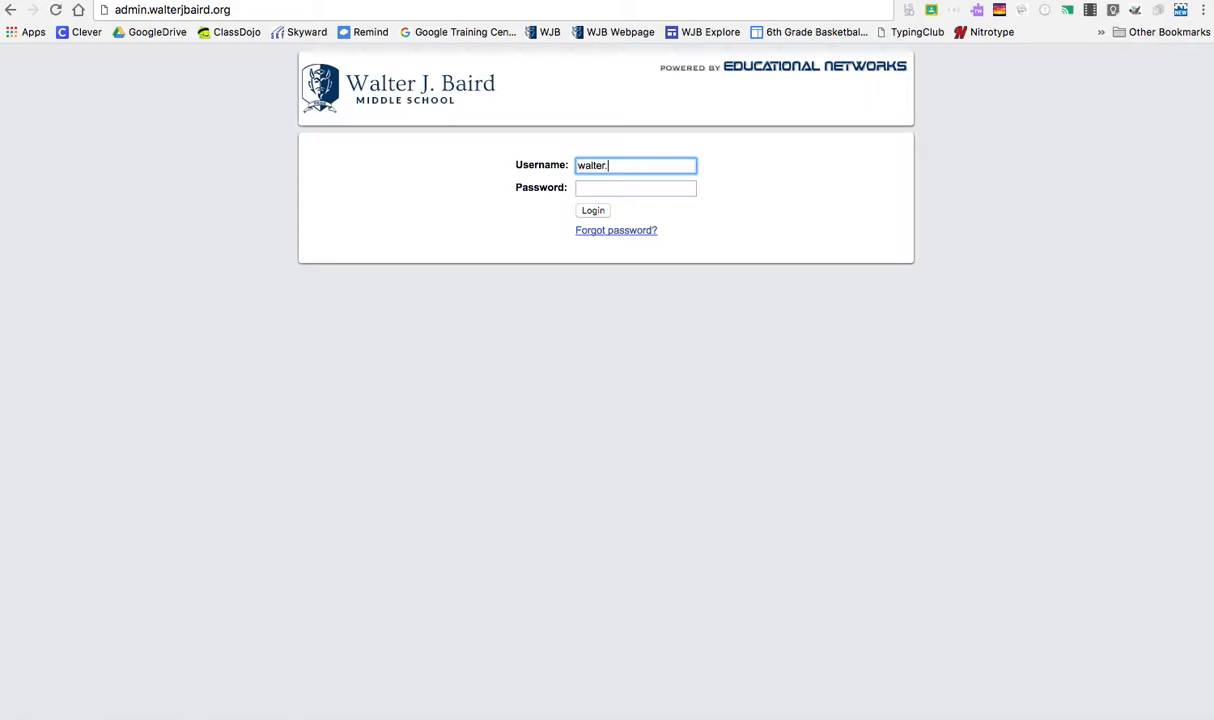
text(walter.baird)
key(Tab)
text(*)
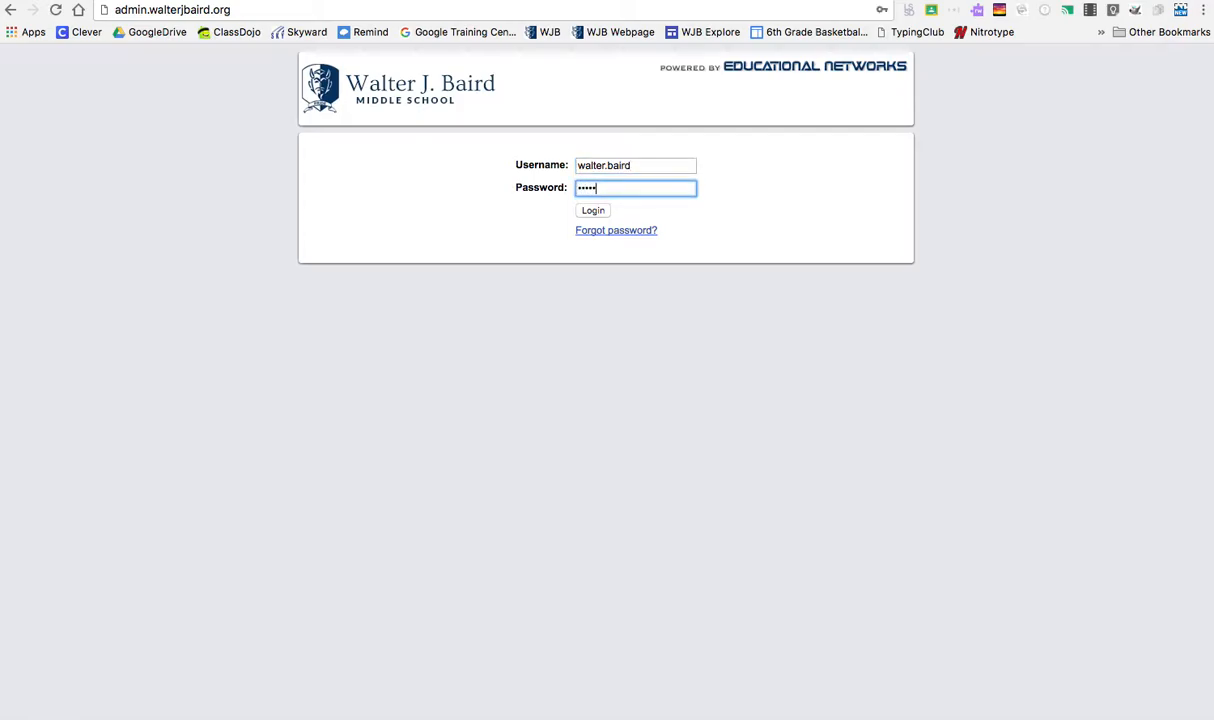
click(592, 211)
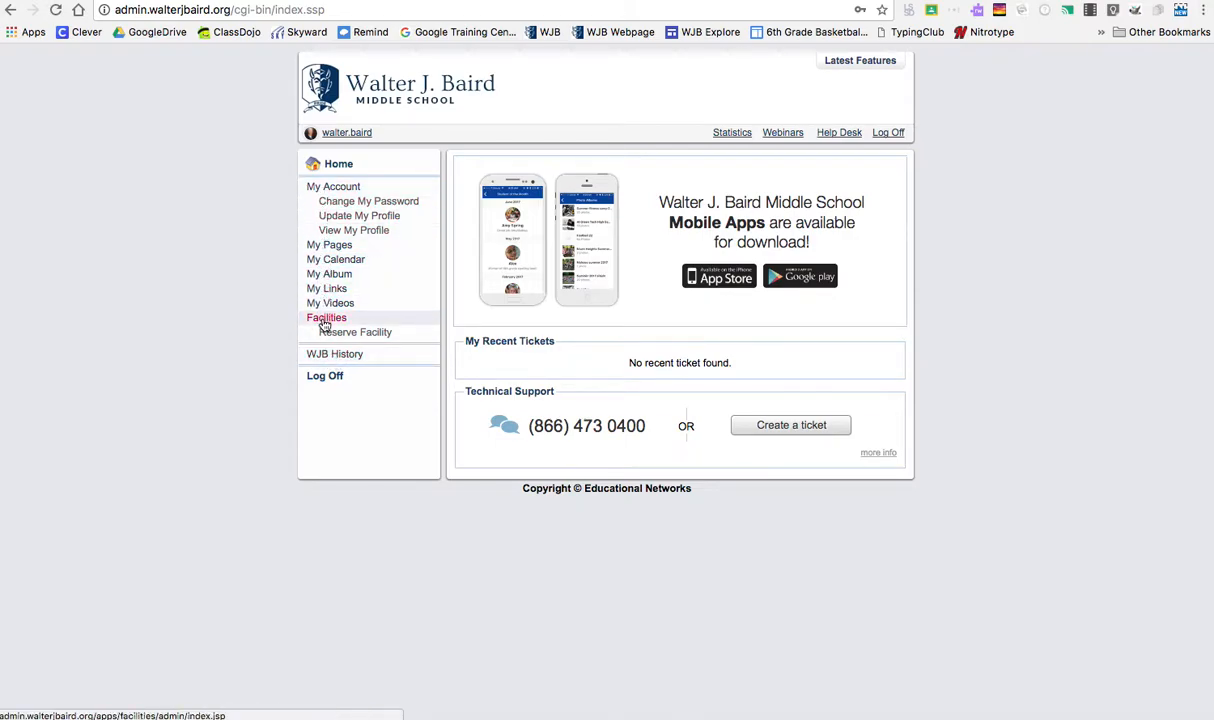
Step: In My Pages, write 'Welcome to History class.' as the Home page body and save it
click(330, 246)
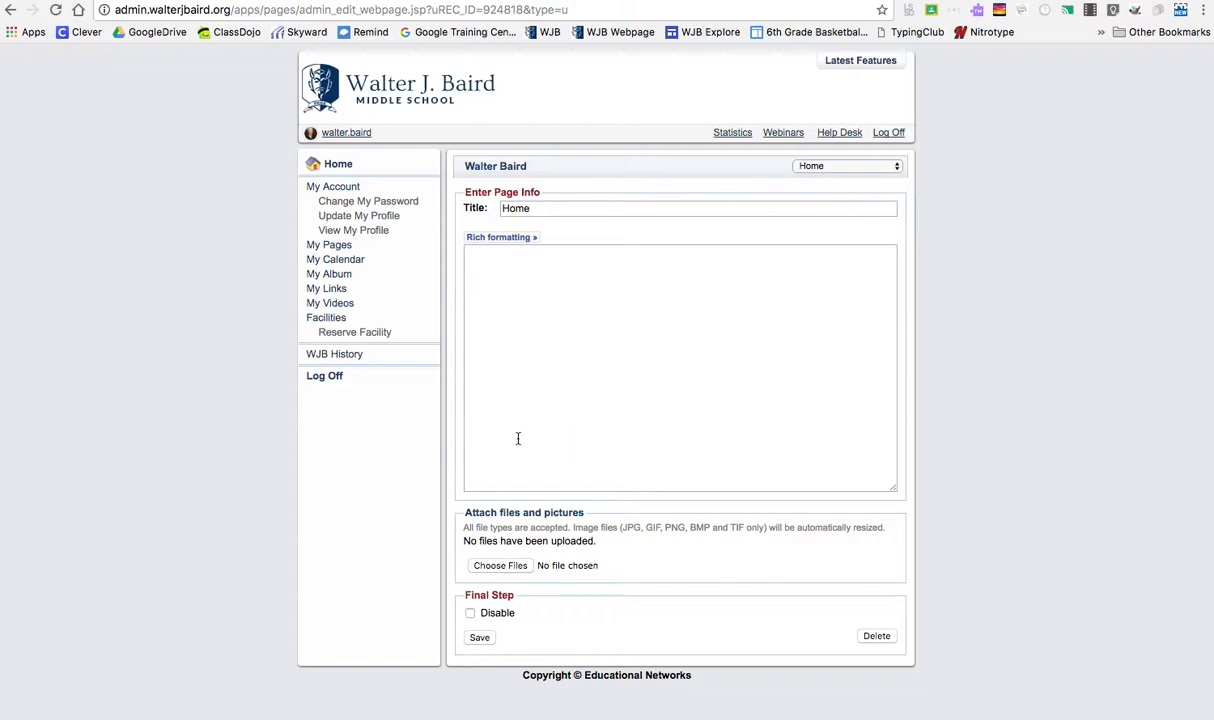
click(496, 258)
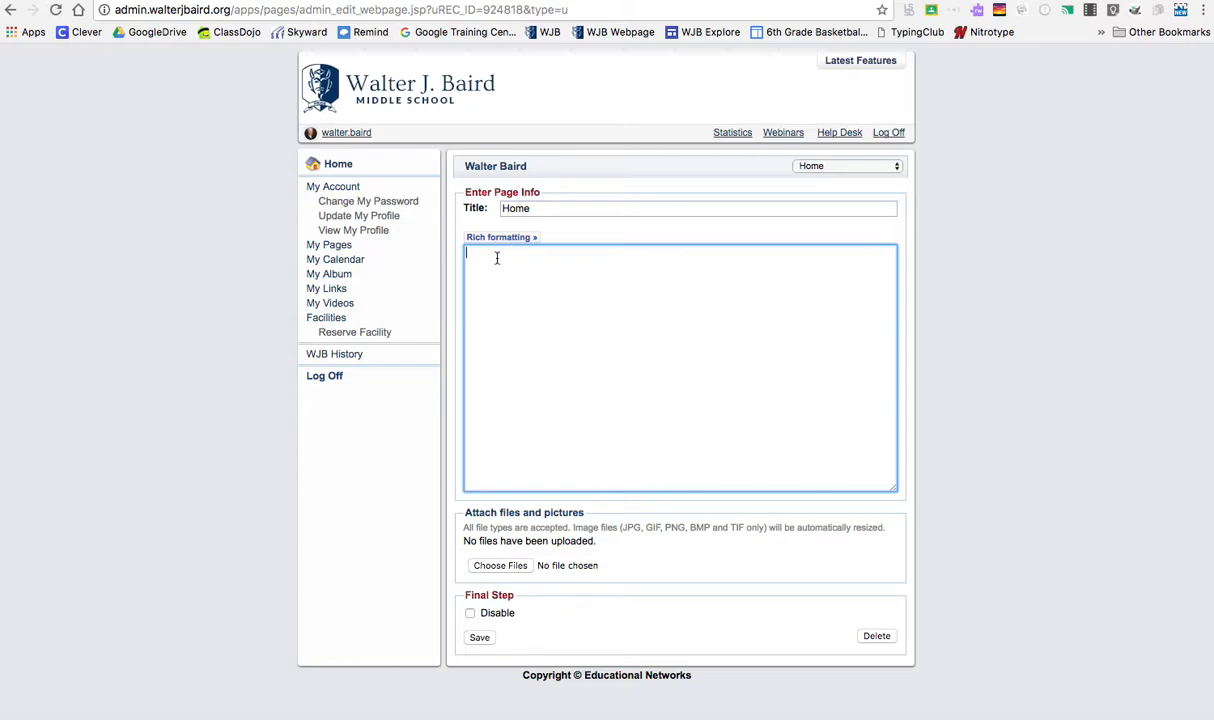
text(Wa)
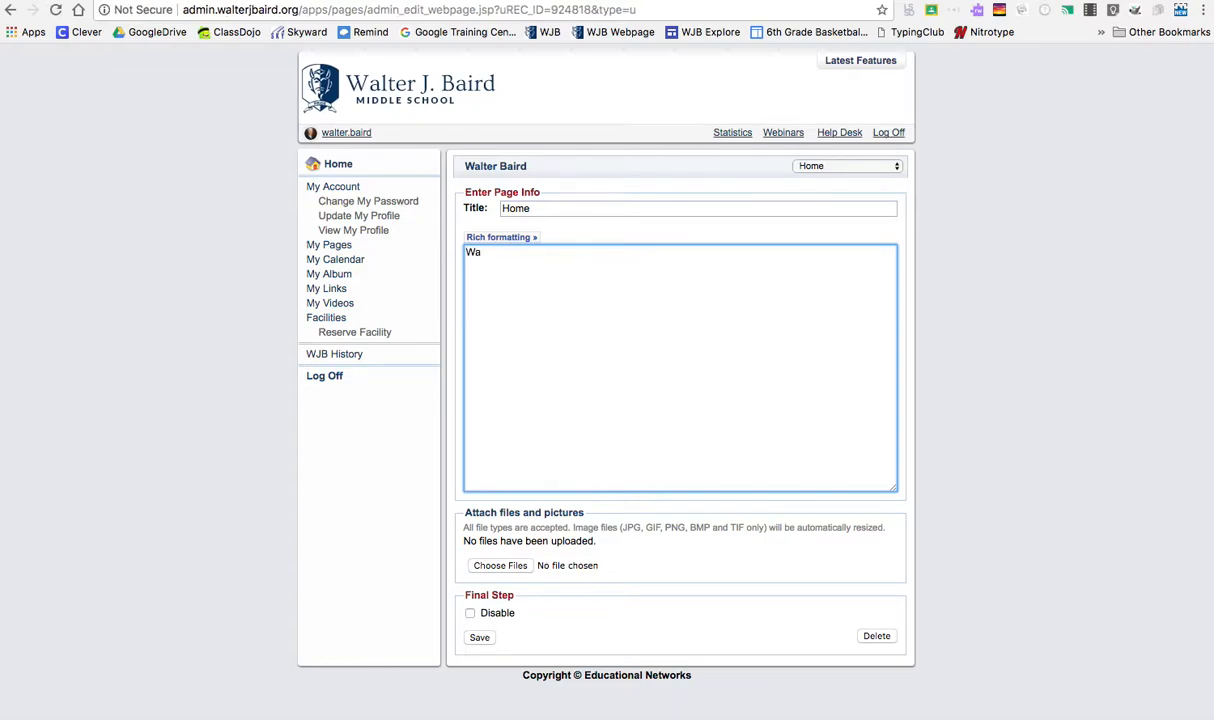
text(lcom)
click(481, 638)
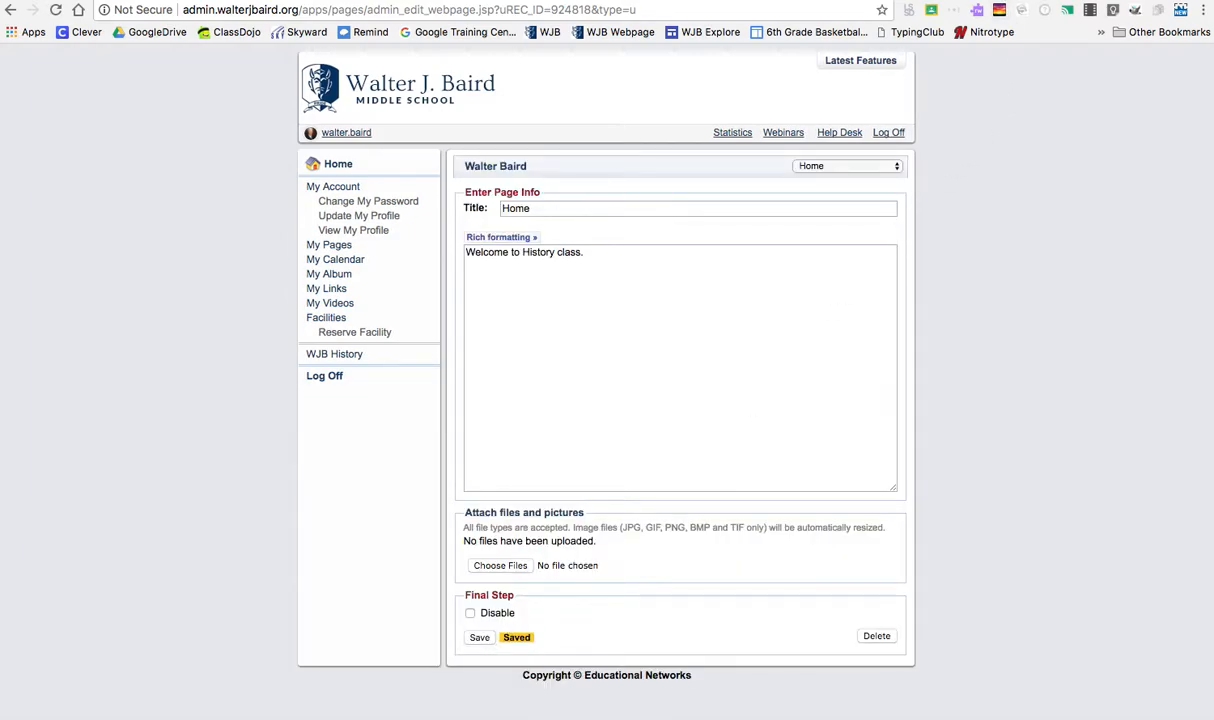
click(949, 1)
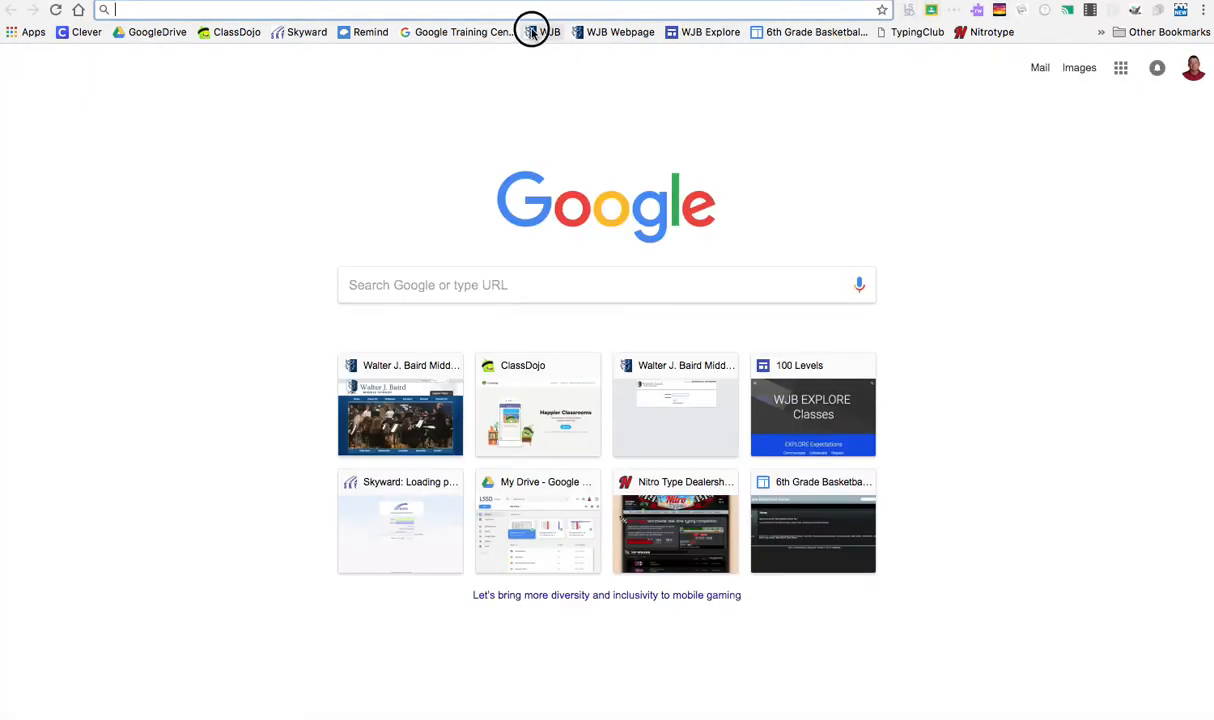
Step: Find the teacher's public staff page through the school directory, check Email and Home, then return to the editor
click(533, 33)
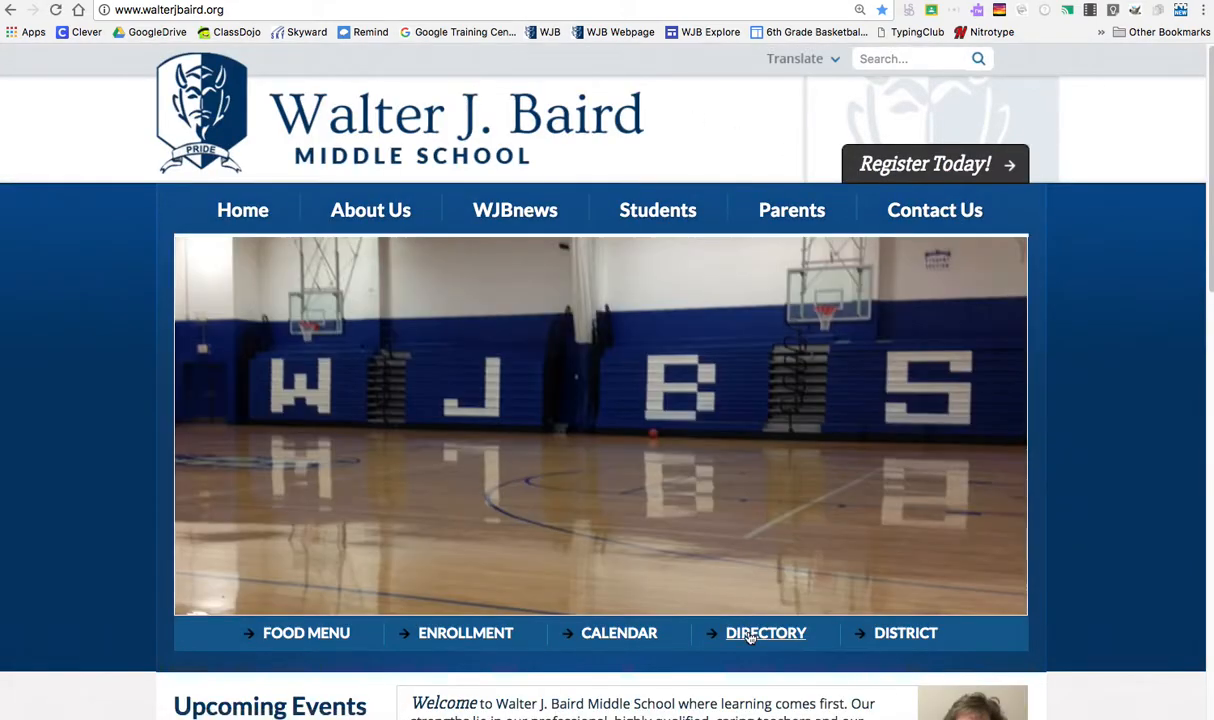
click(752, 632)
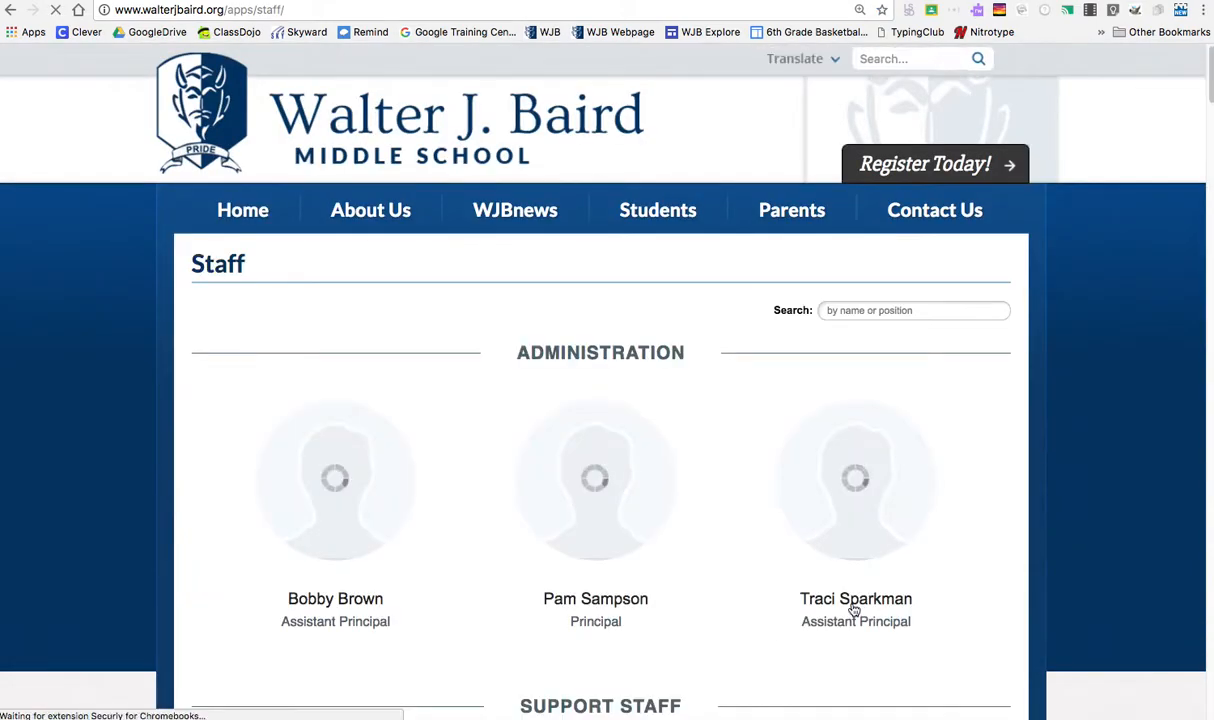
drag(1204, 82, 1208, 125)
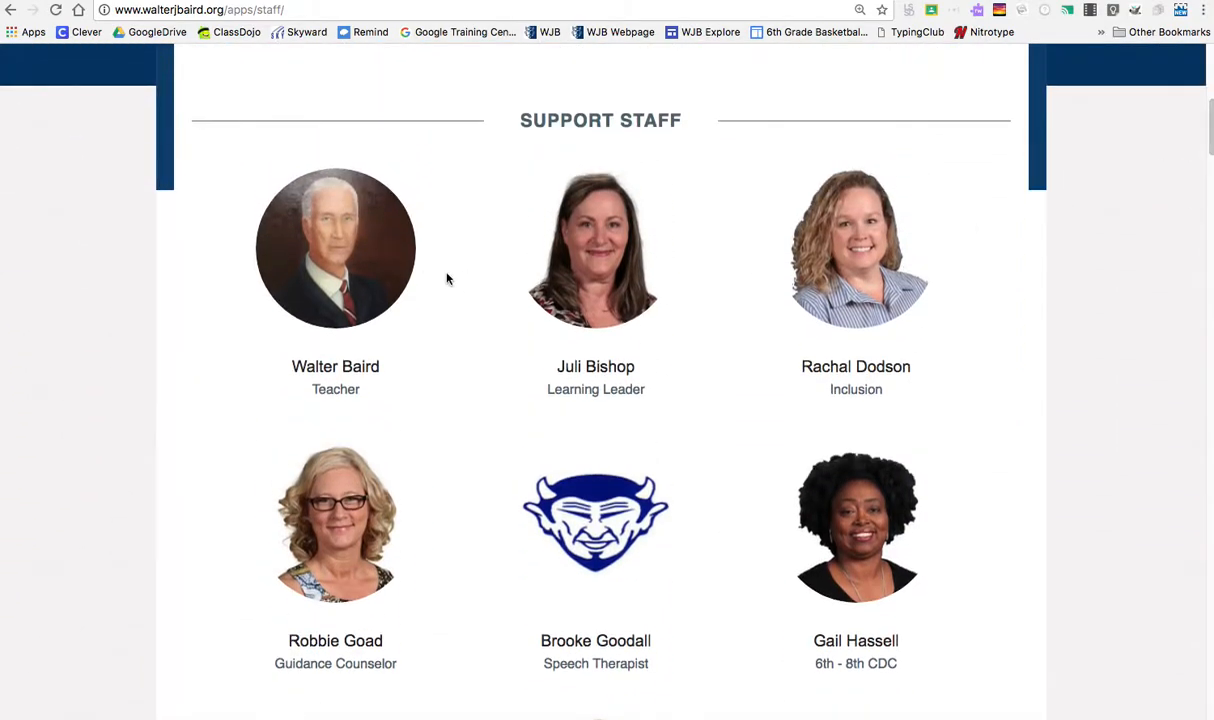
click(322, 248)
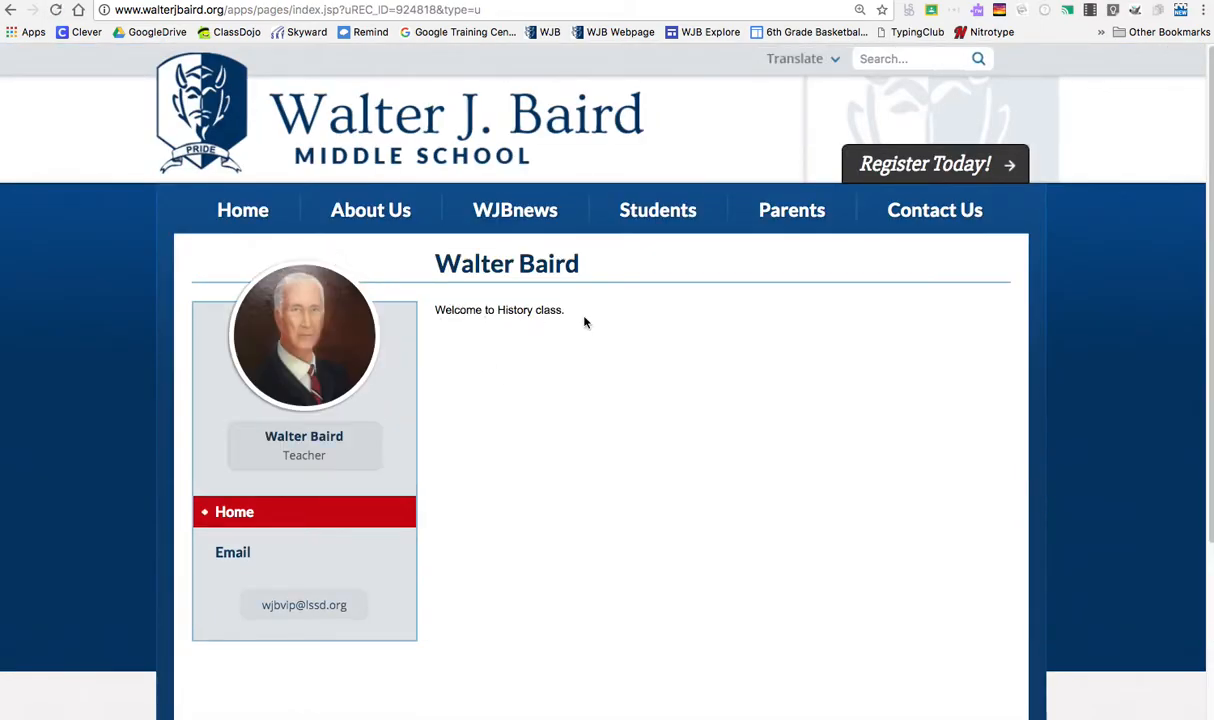
click(232, 556)
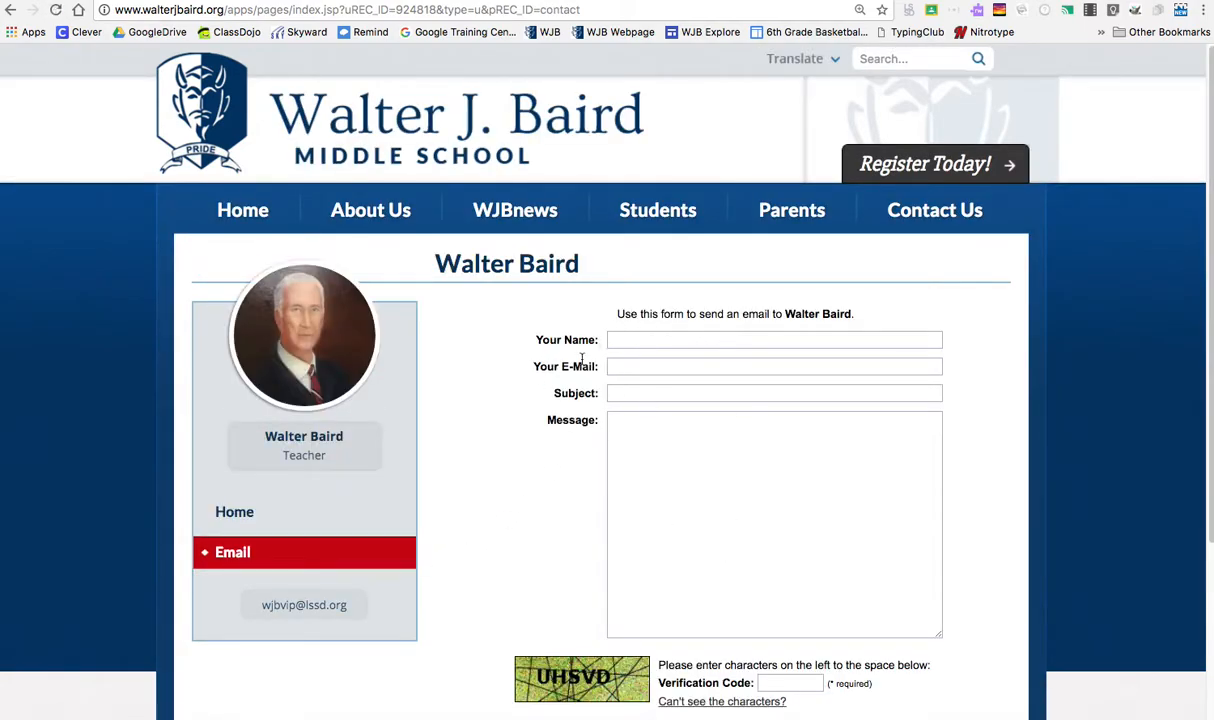
click(236, 508)
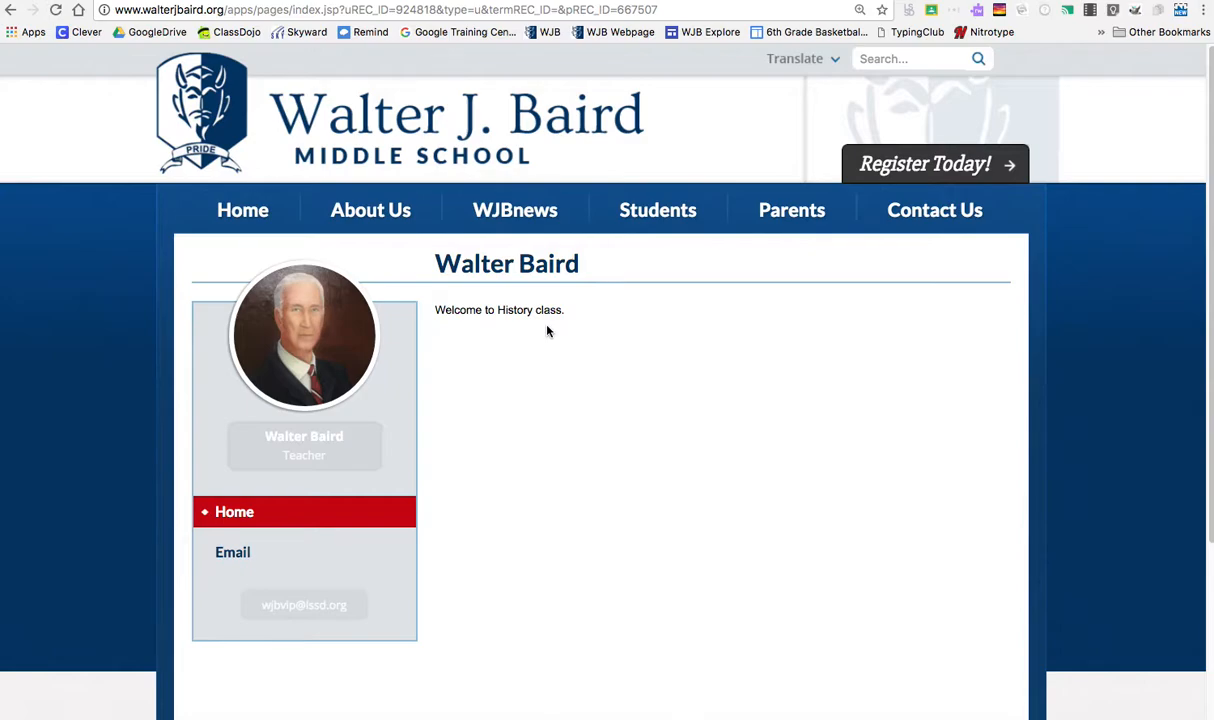
key(ctrl+shift+Tab)
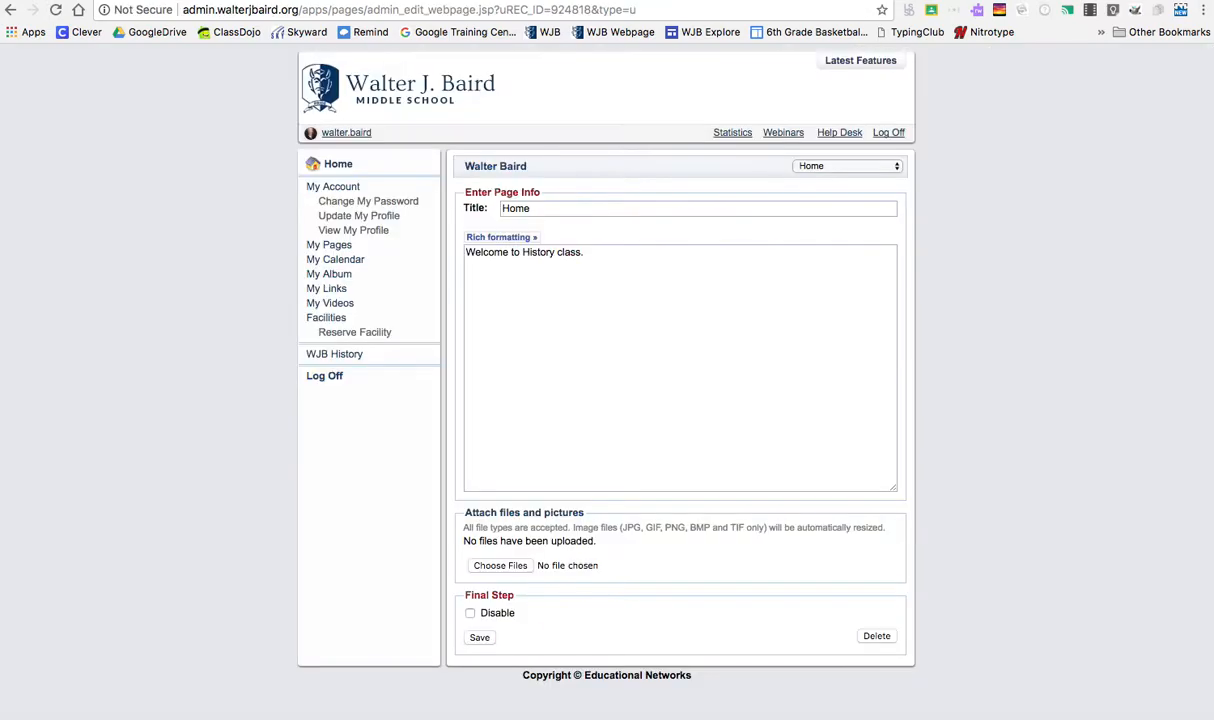
Step: Add 'This school was created in 1975.' under the welcome line, save, and confirm it on the refreshed public page
click(590, 252)
key(Return)
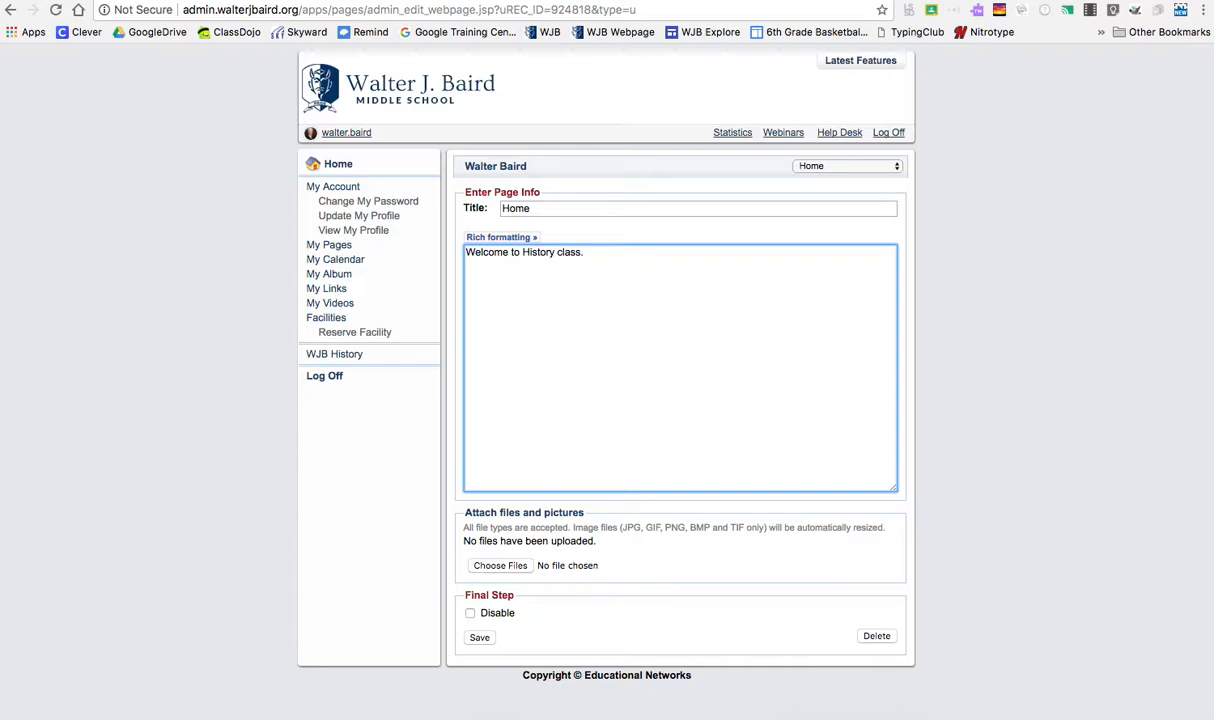
text(This school was created in 1975.)
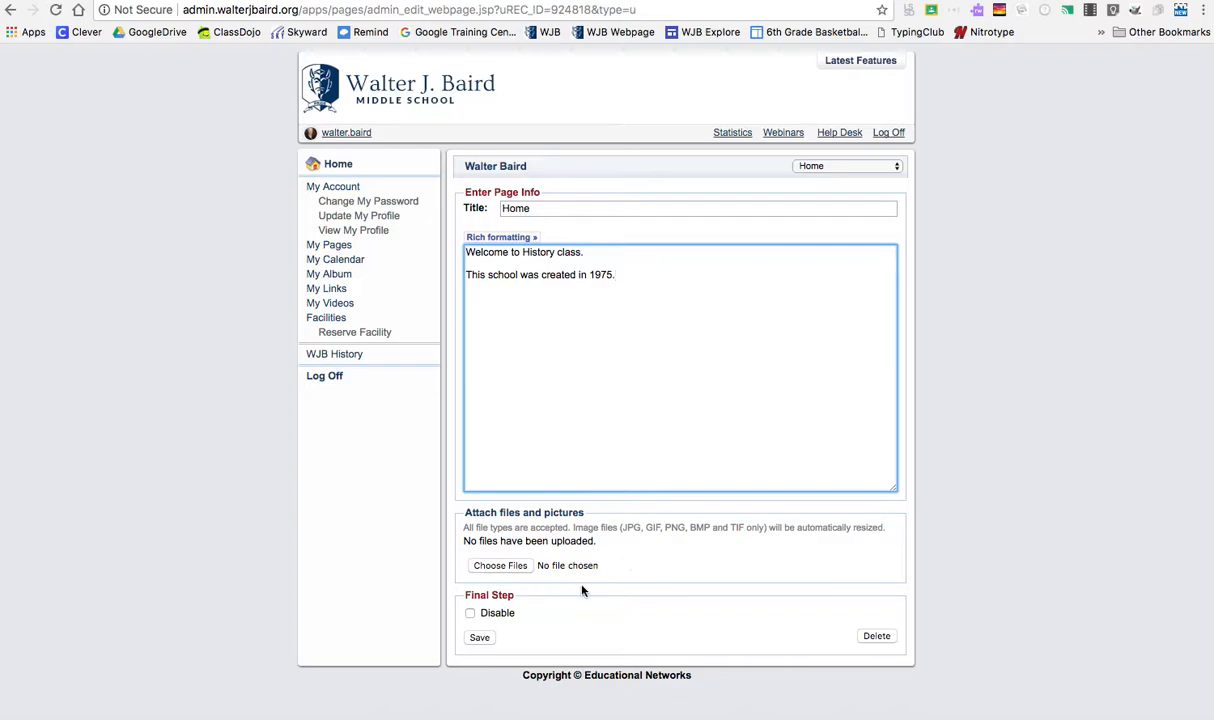
click(479, 637)
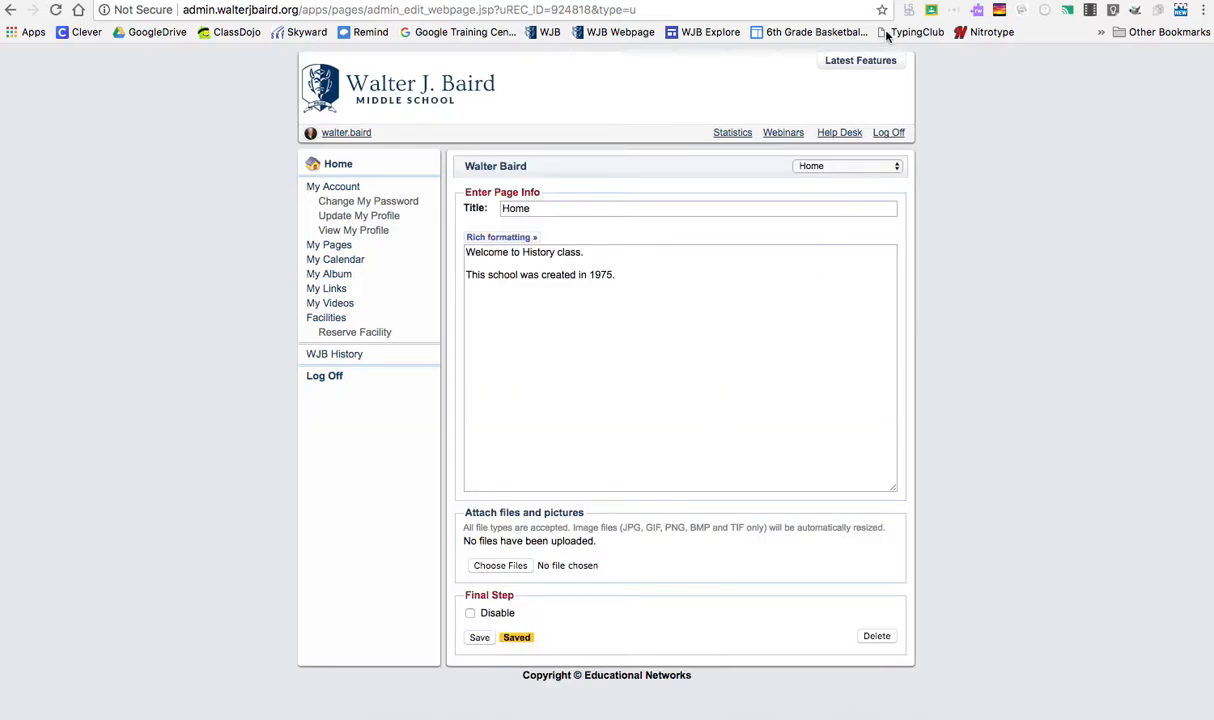
click(1056, 1)
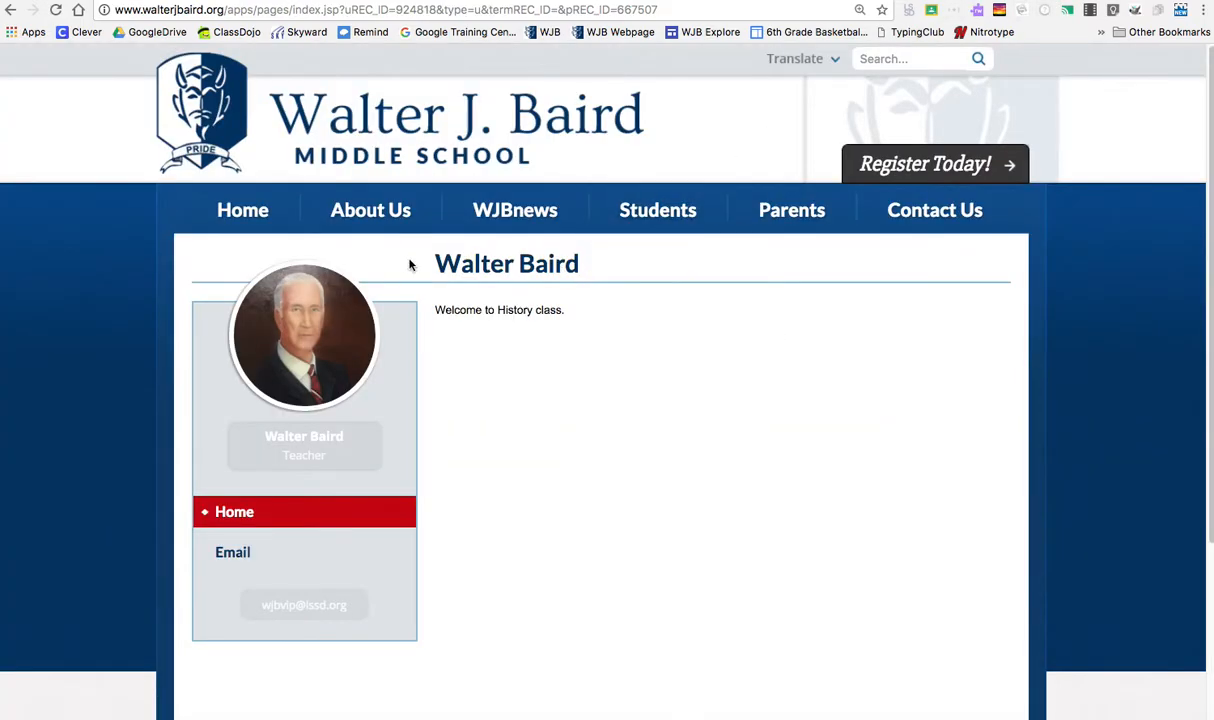
click(55, 10)
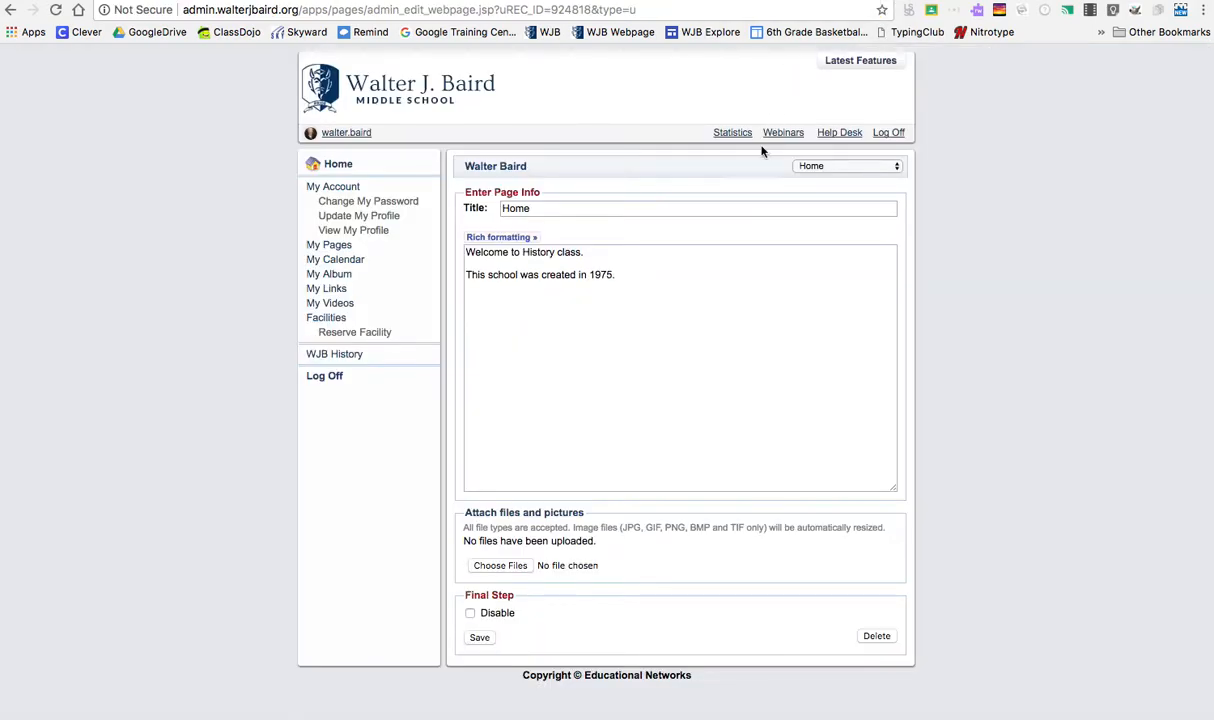
Step: Create a new page of type Links from the teacher's page dropdown
click(838, 170)
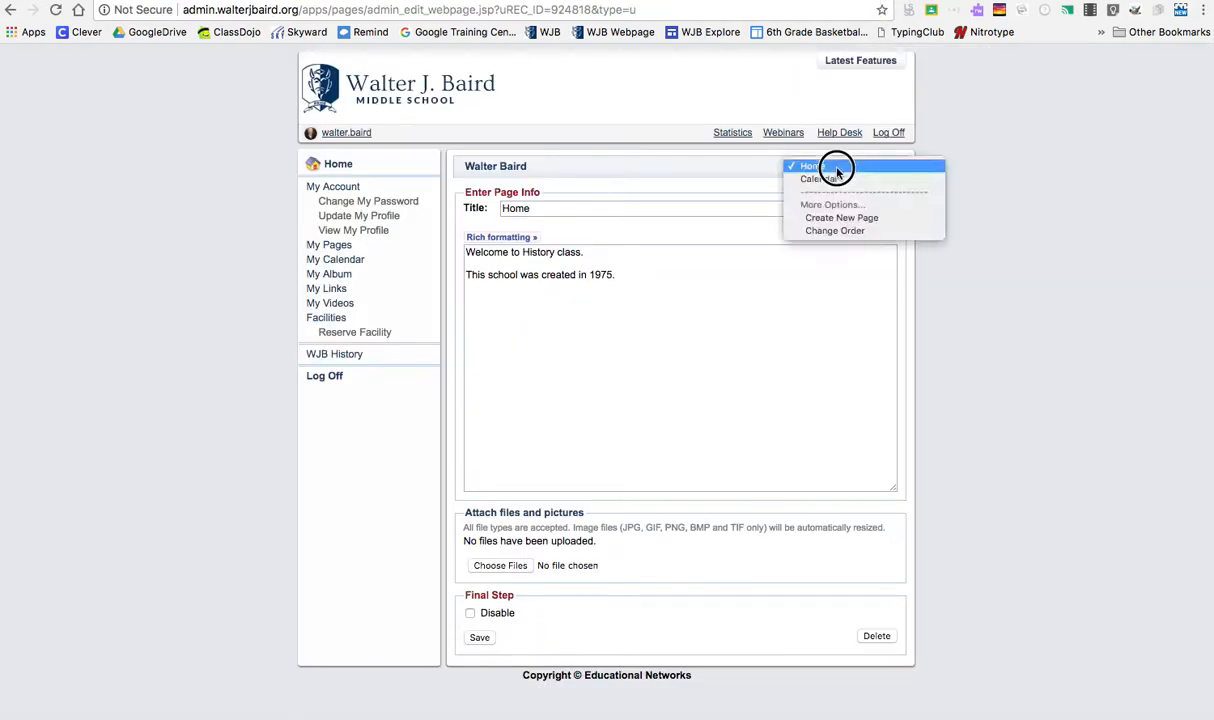
click(821, 219)
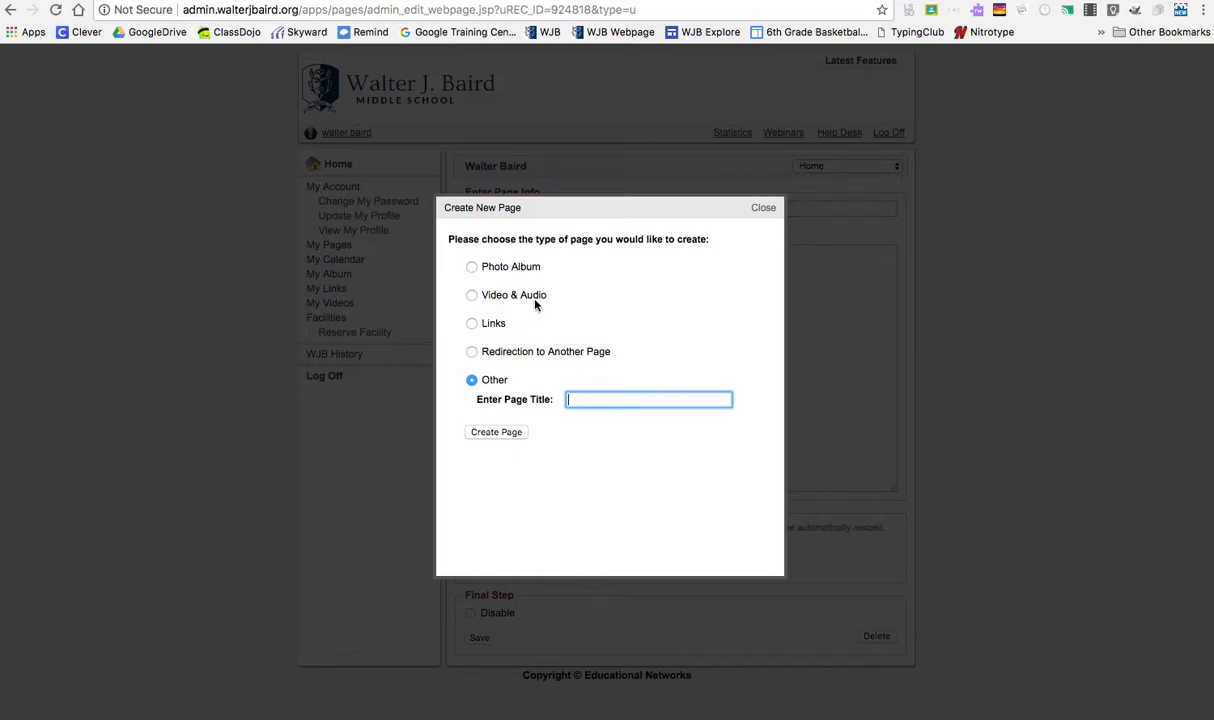
click(472, 324)
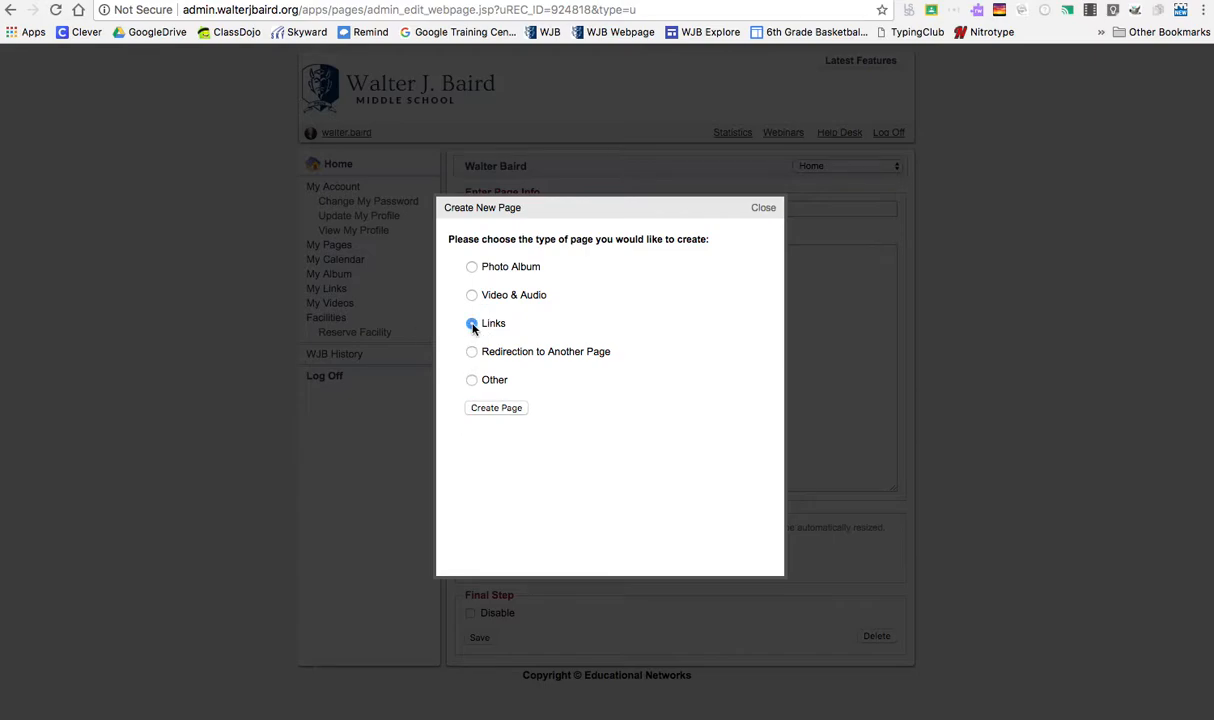
click(511, 412)
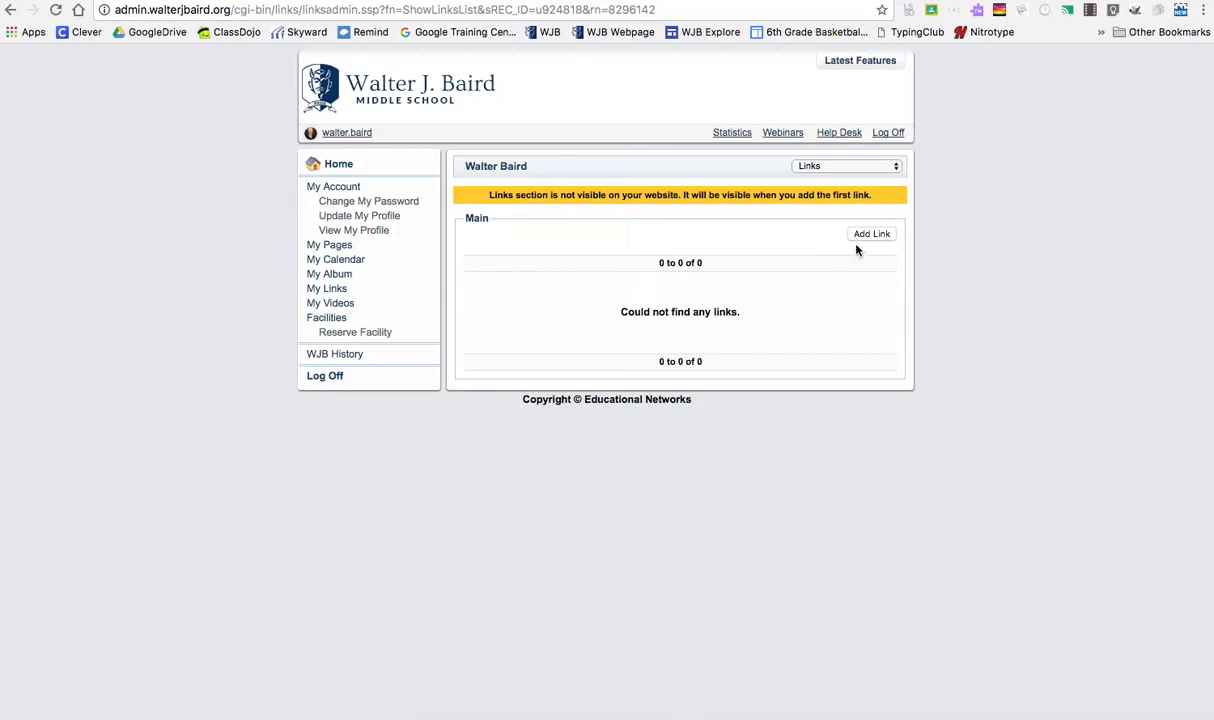
Step: Start a new link on the Links page and name it WJBnews
click(870, 235)
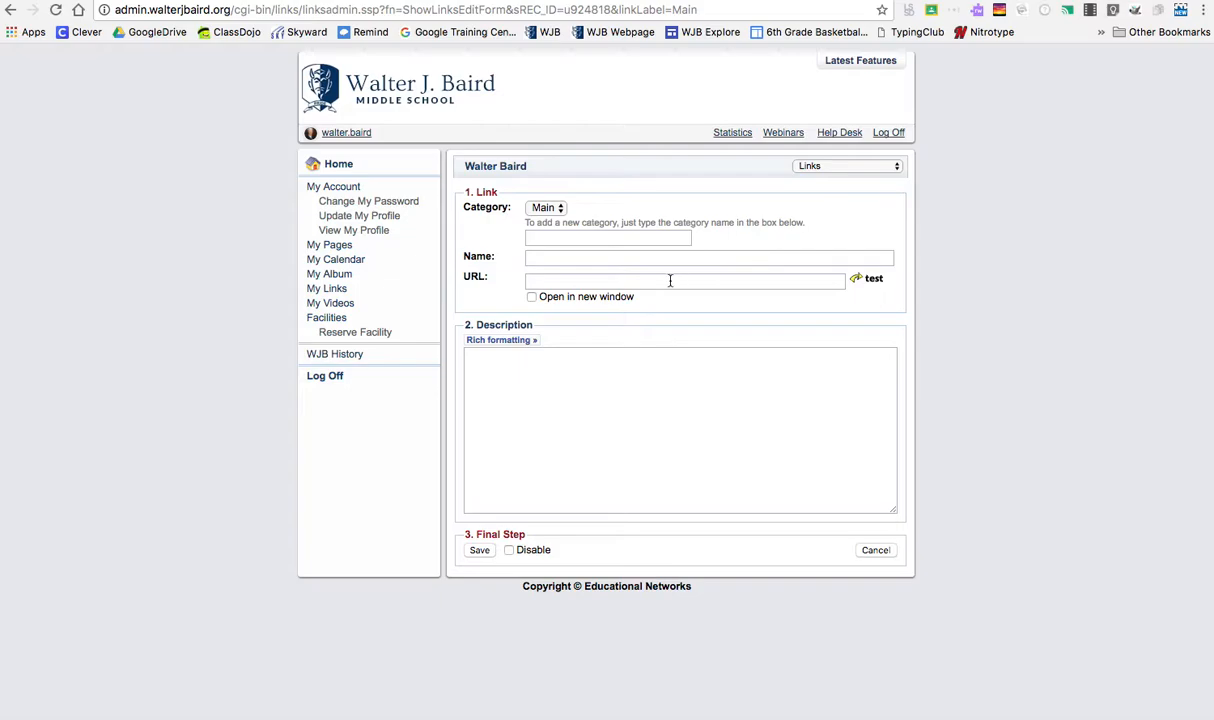
click(541, 257)
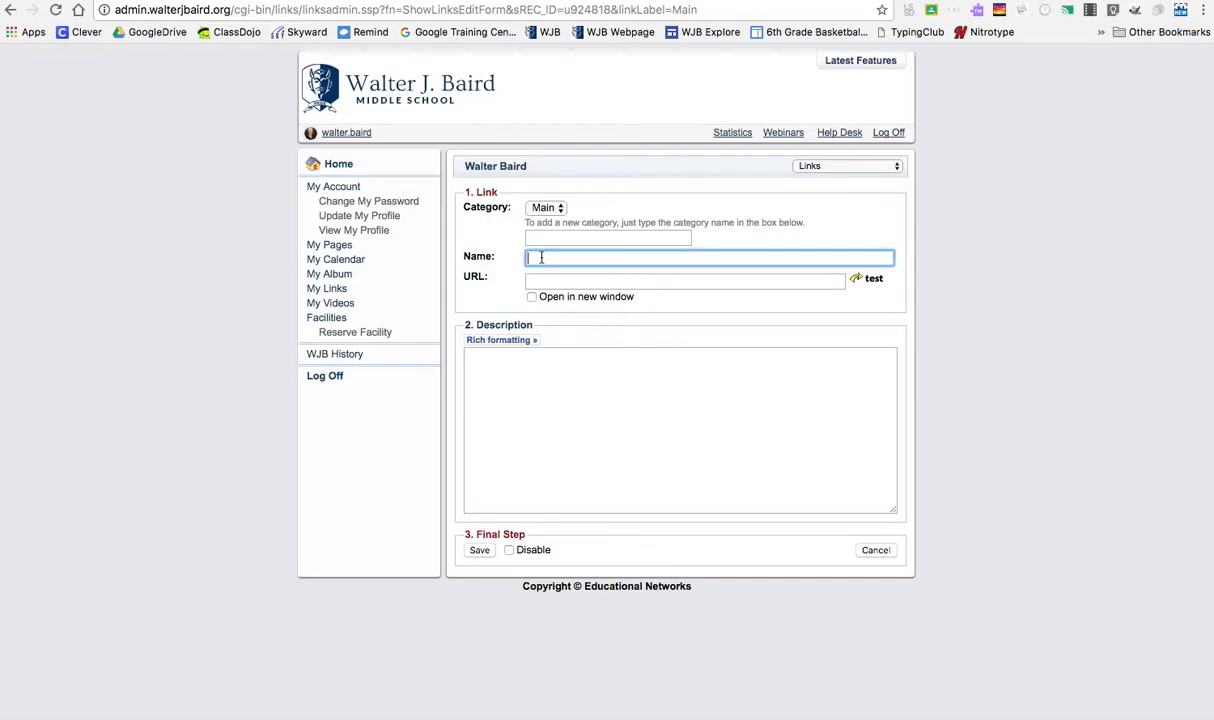
text(WJBnews)
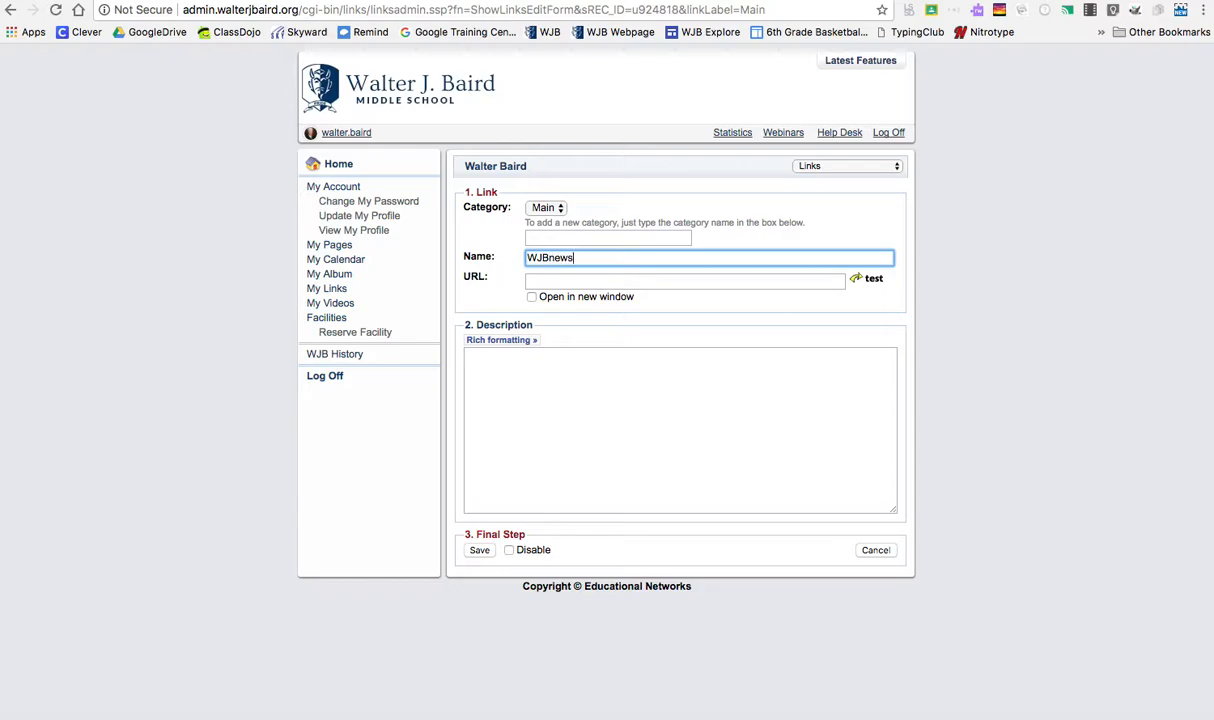
click(530, 280)
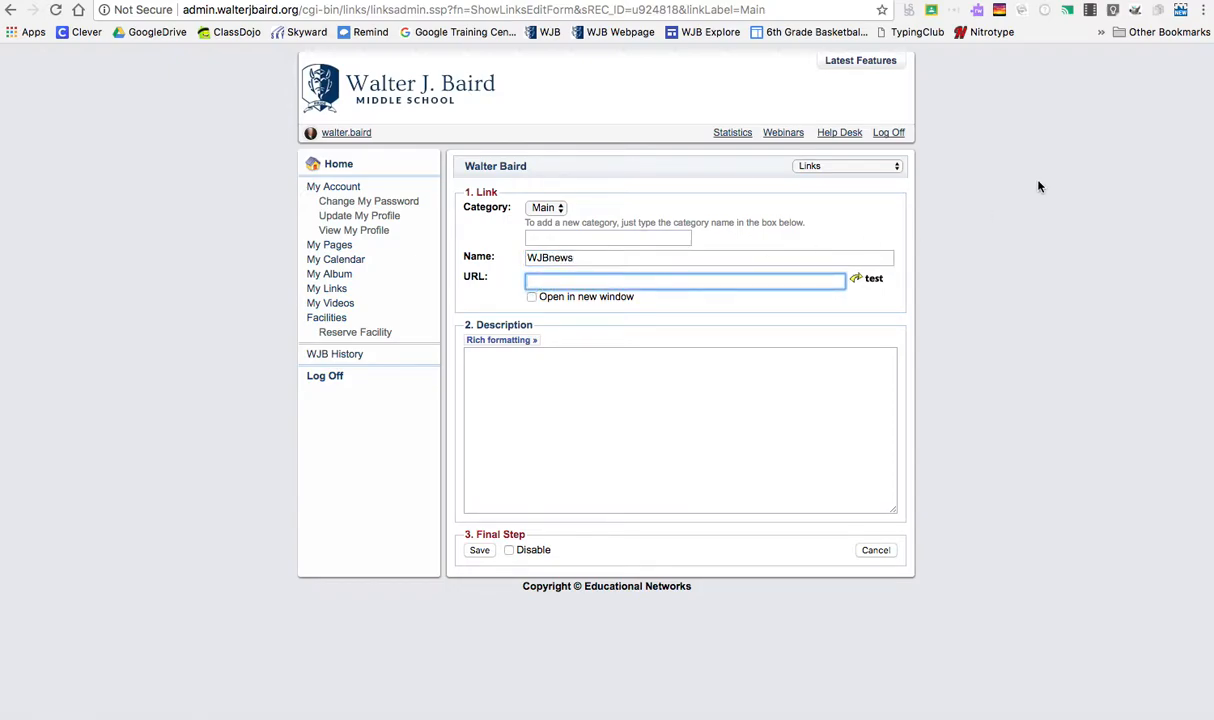
Step: Copy the school site's WJBnews page address into the link's URL field and save the link
key(ctrl+t)
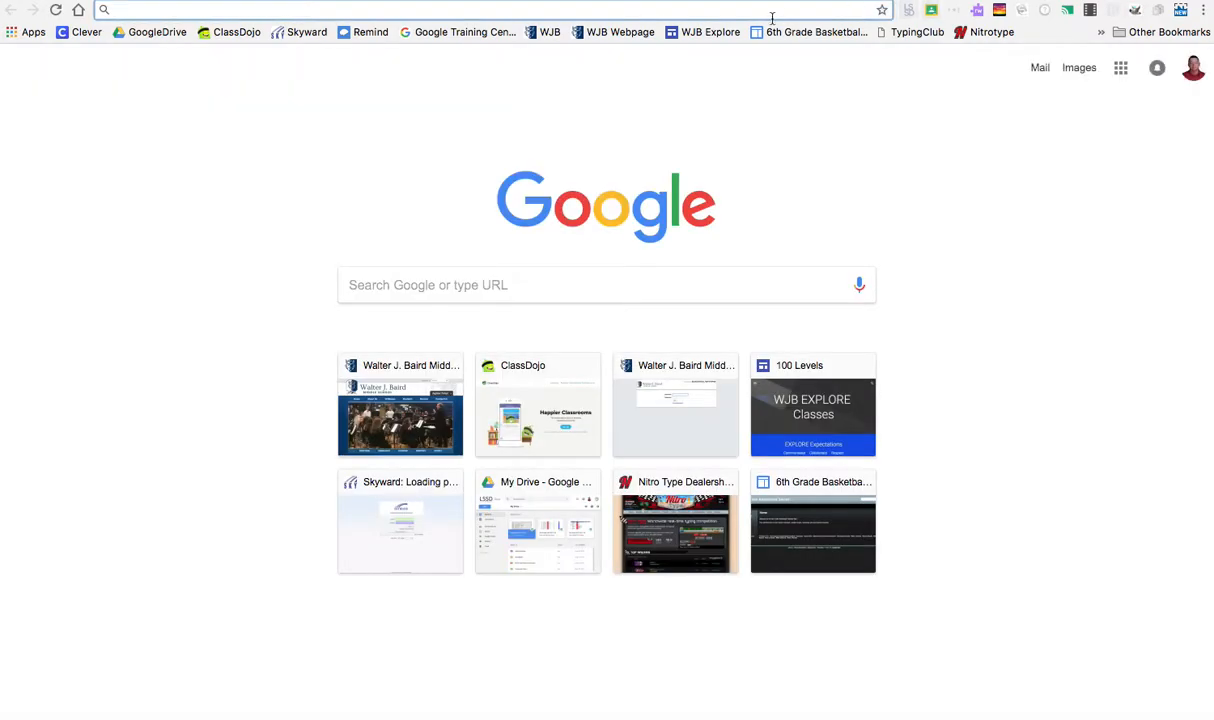
click(553, 33)
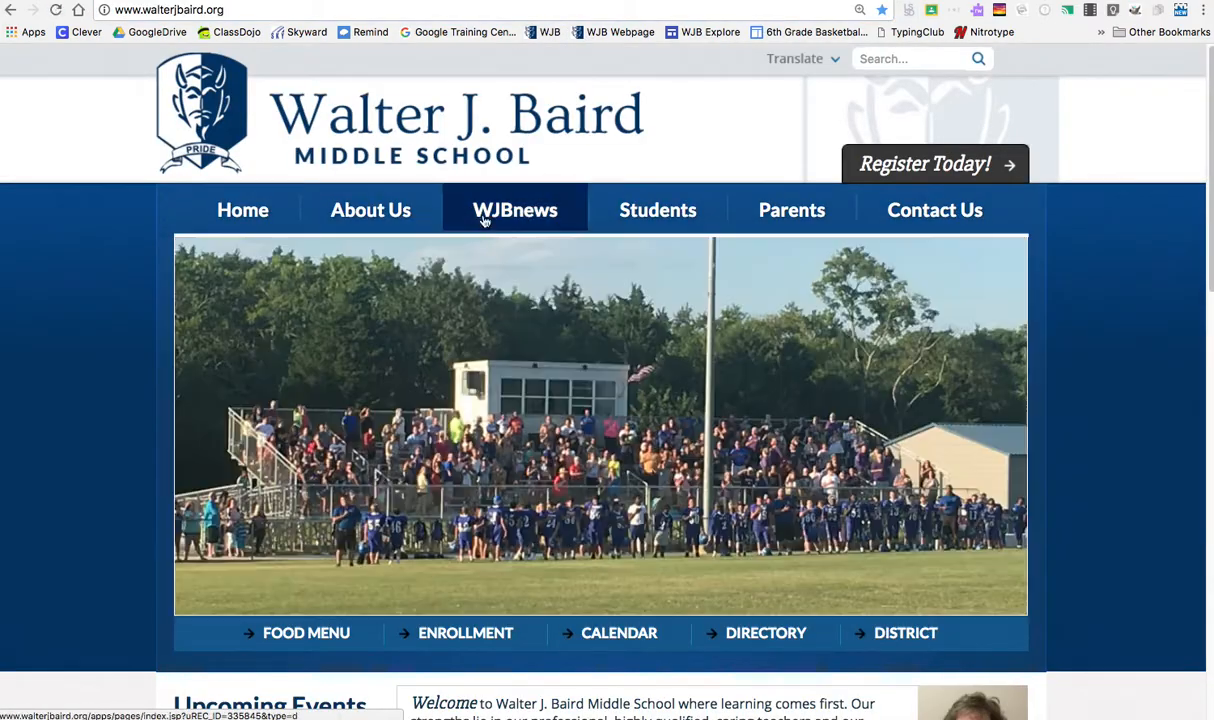
click(483, 212)
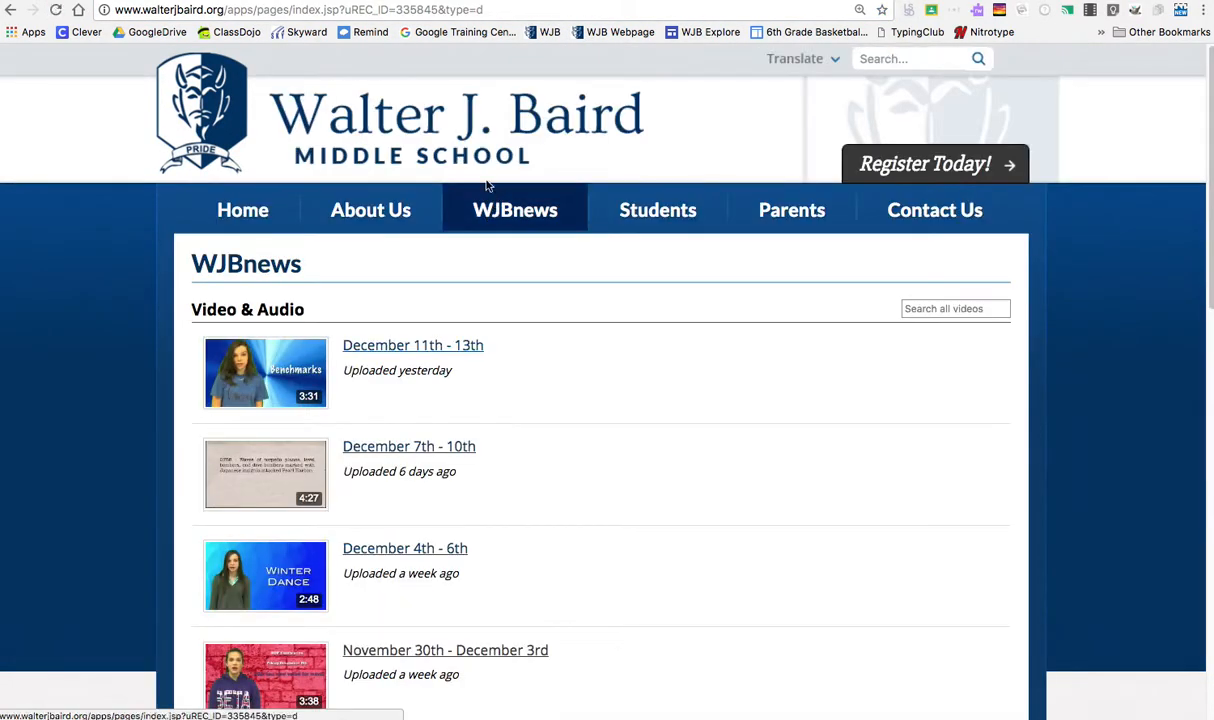
drag(490, 11, 118, 15)
key(ctrl+c)
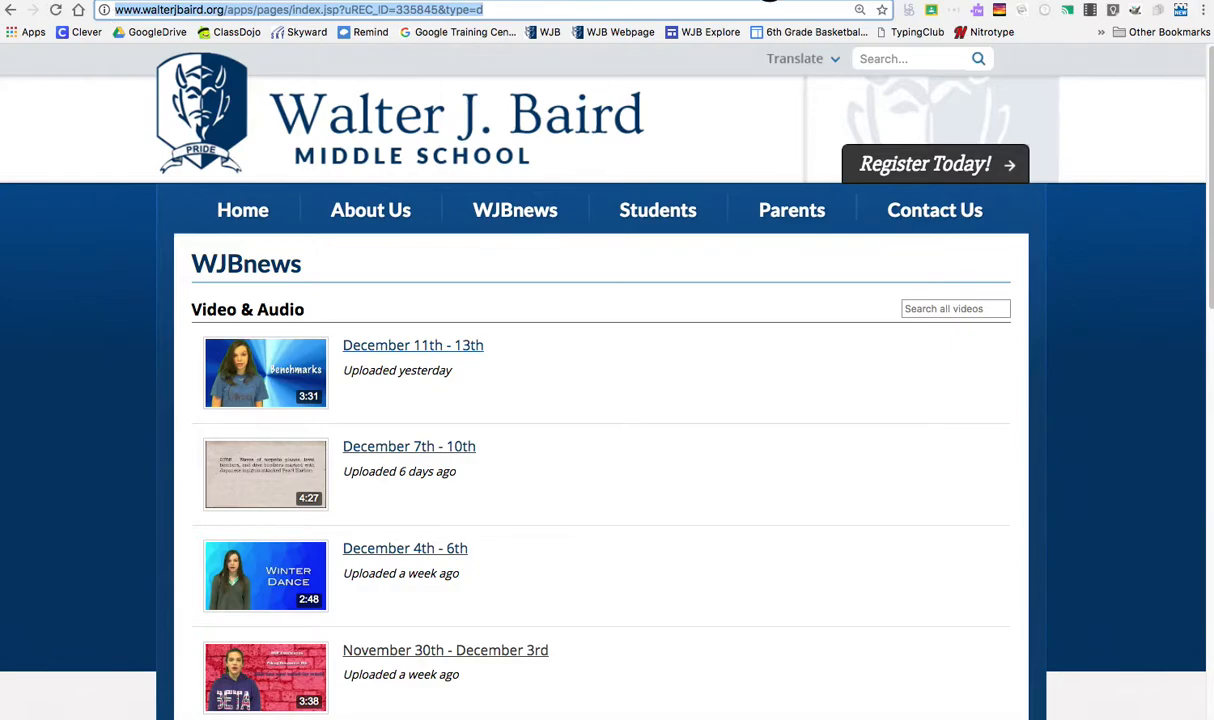
click(769, 0)
click(547, 283)
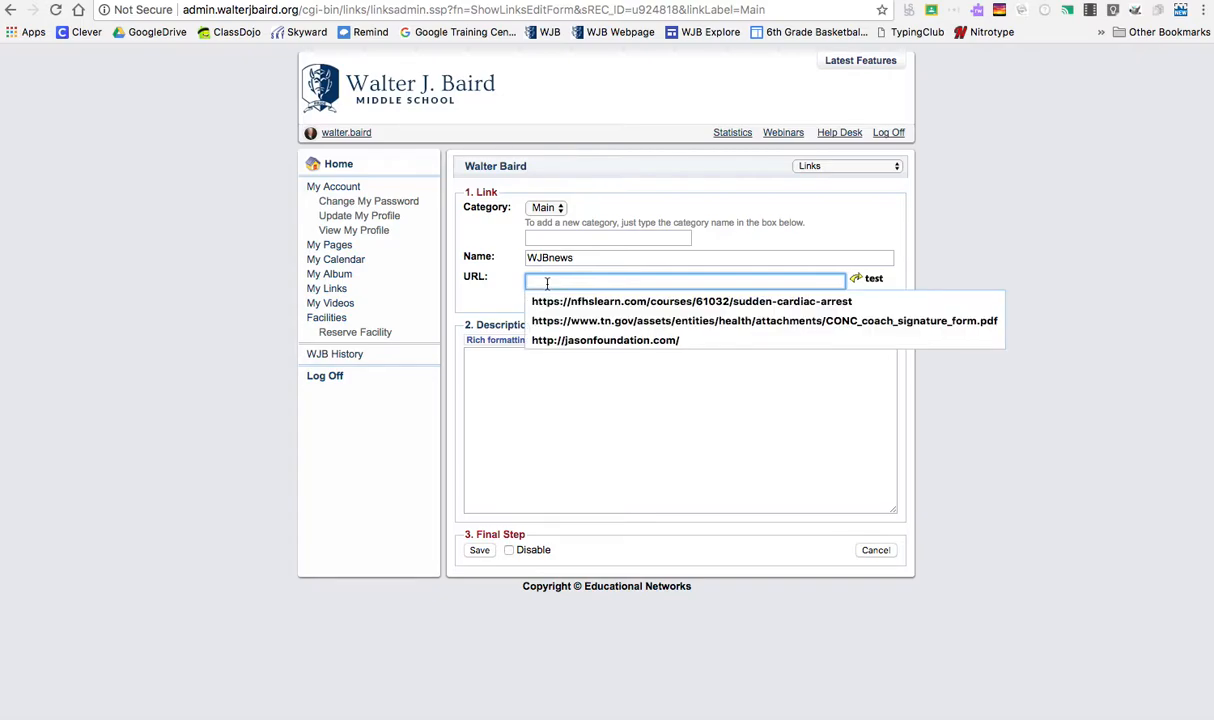
key(ctrl+v)
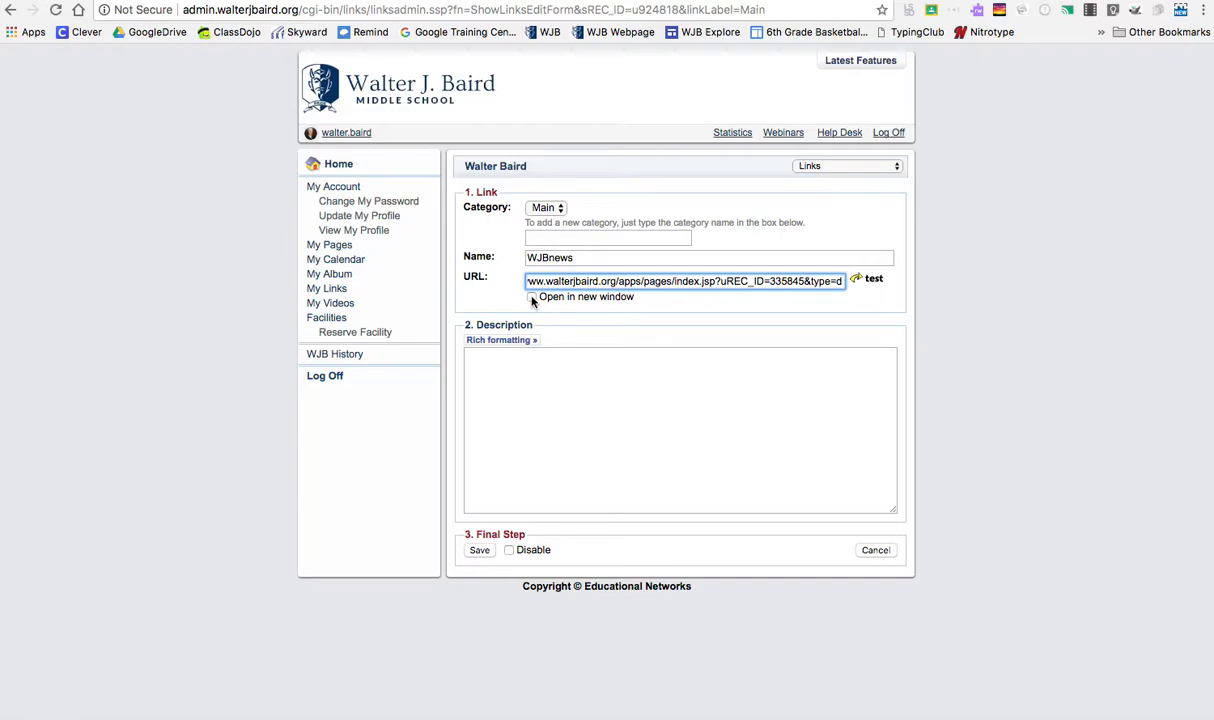
click(481, 551)
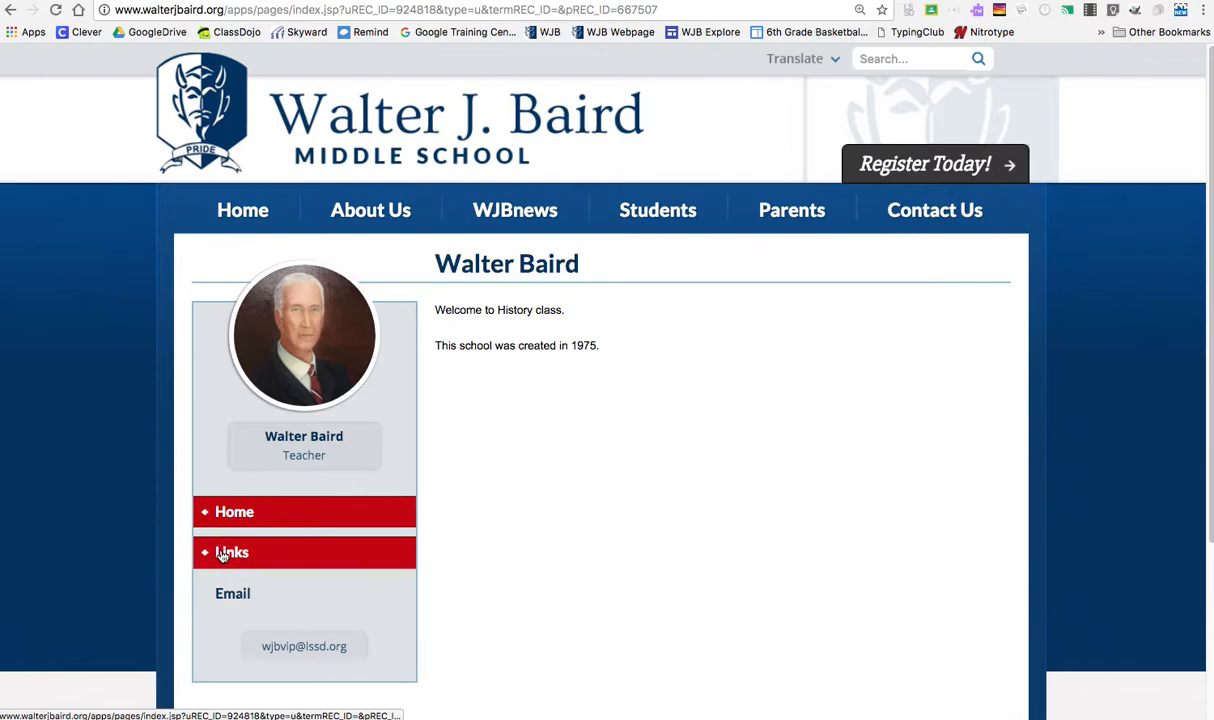
click(222, 554)
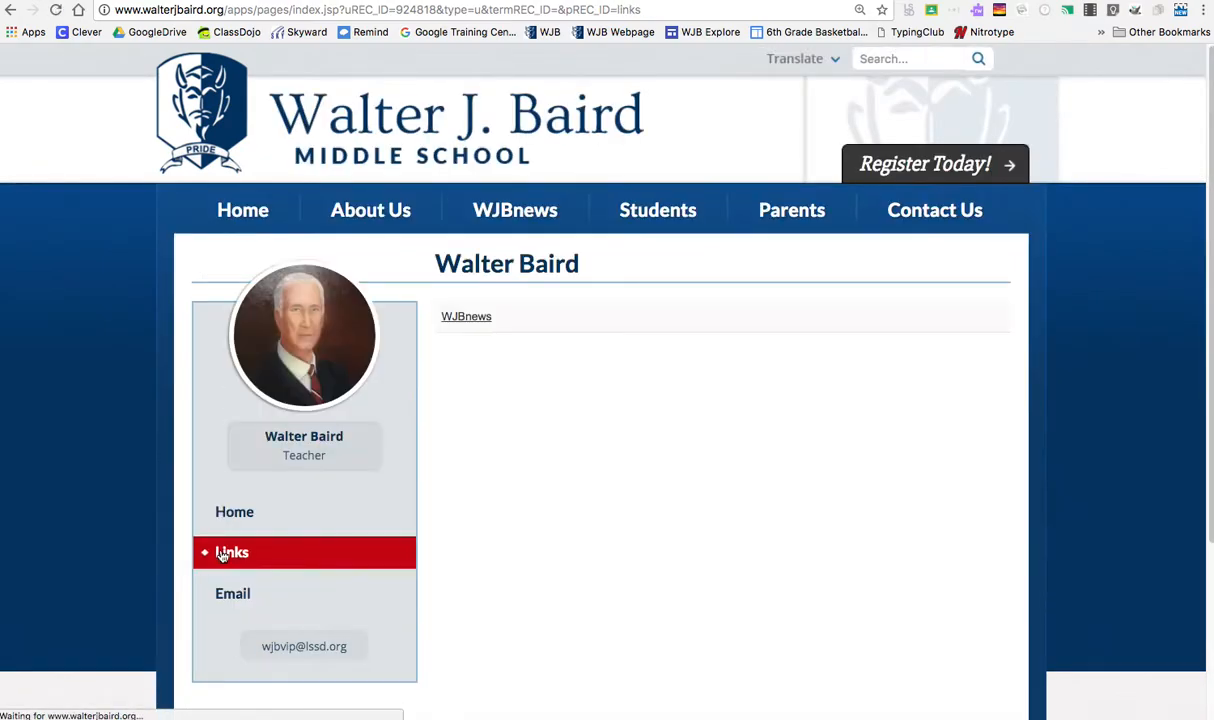
click(470, 316)
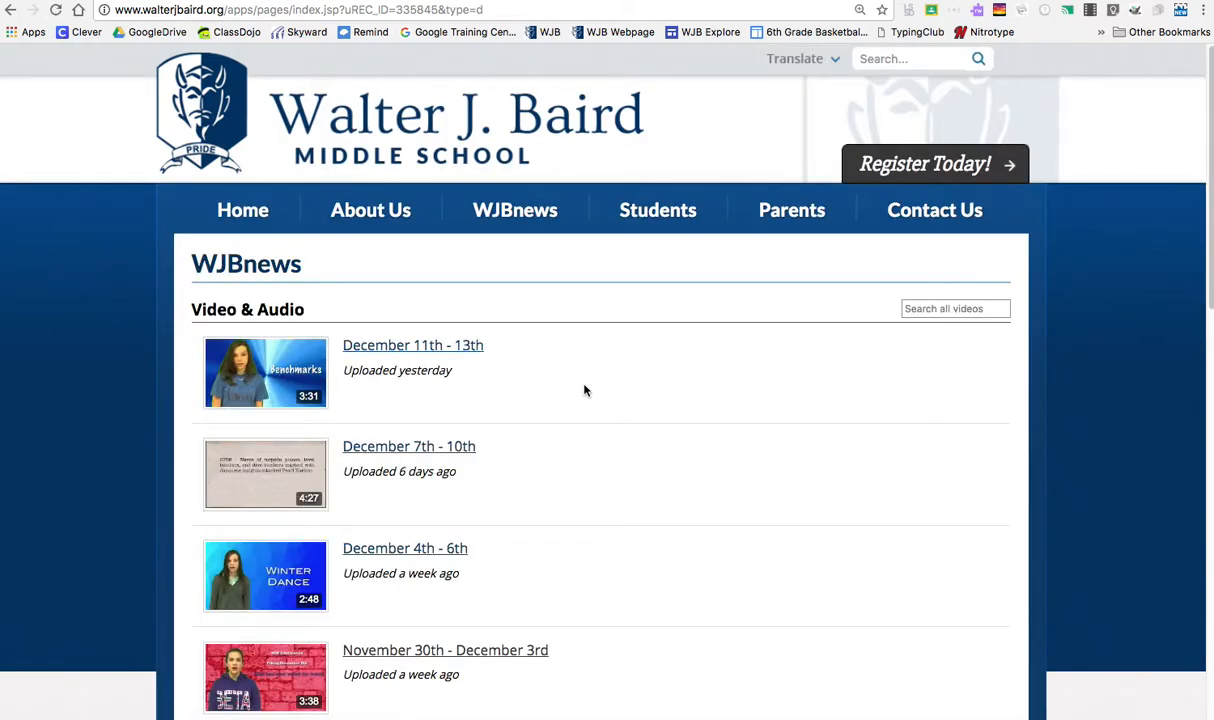
click(10, 9)
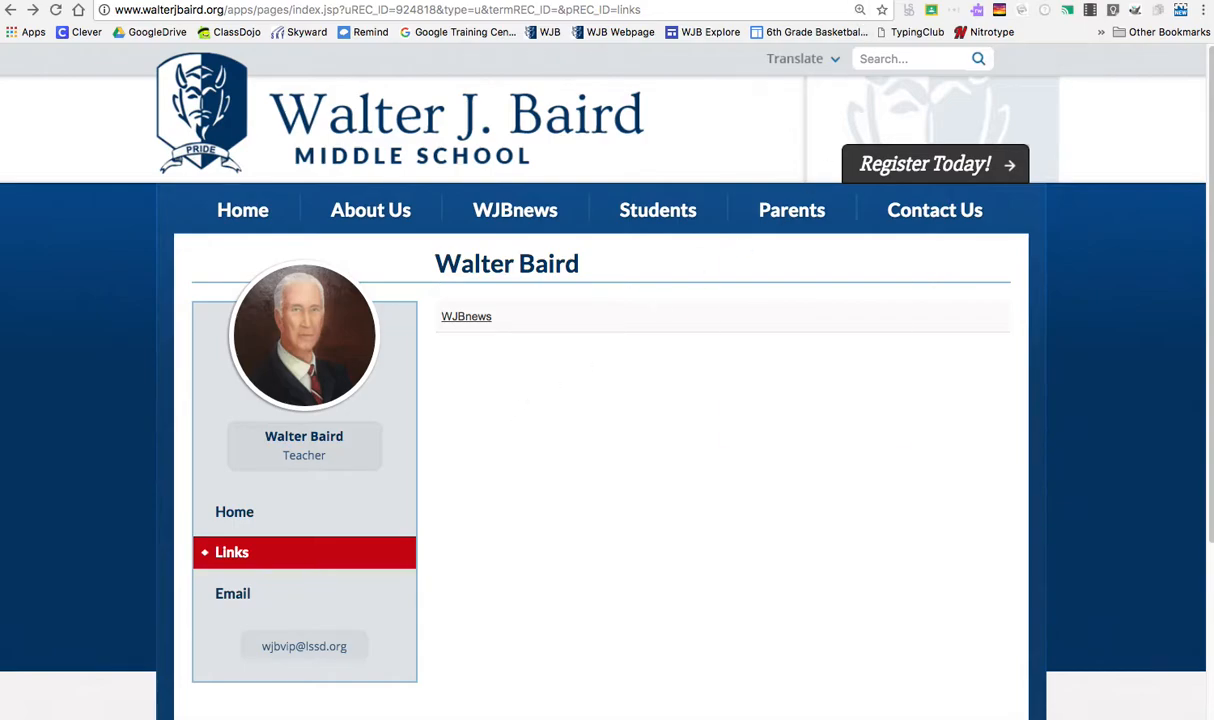
click(786, 0)
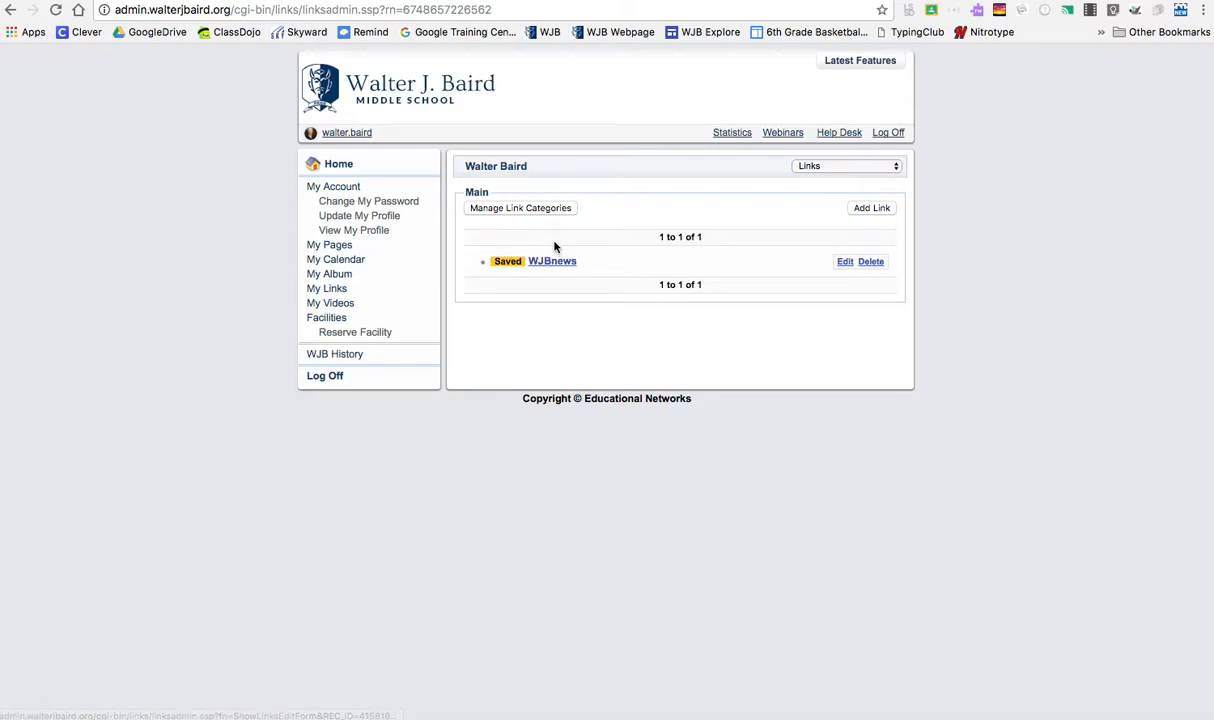
Step: Move Links above Calendar in the page order and save the new order
click(845, 166)
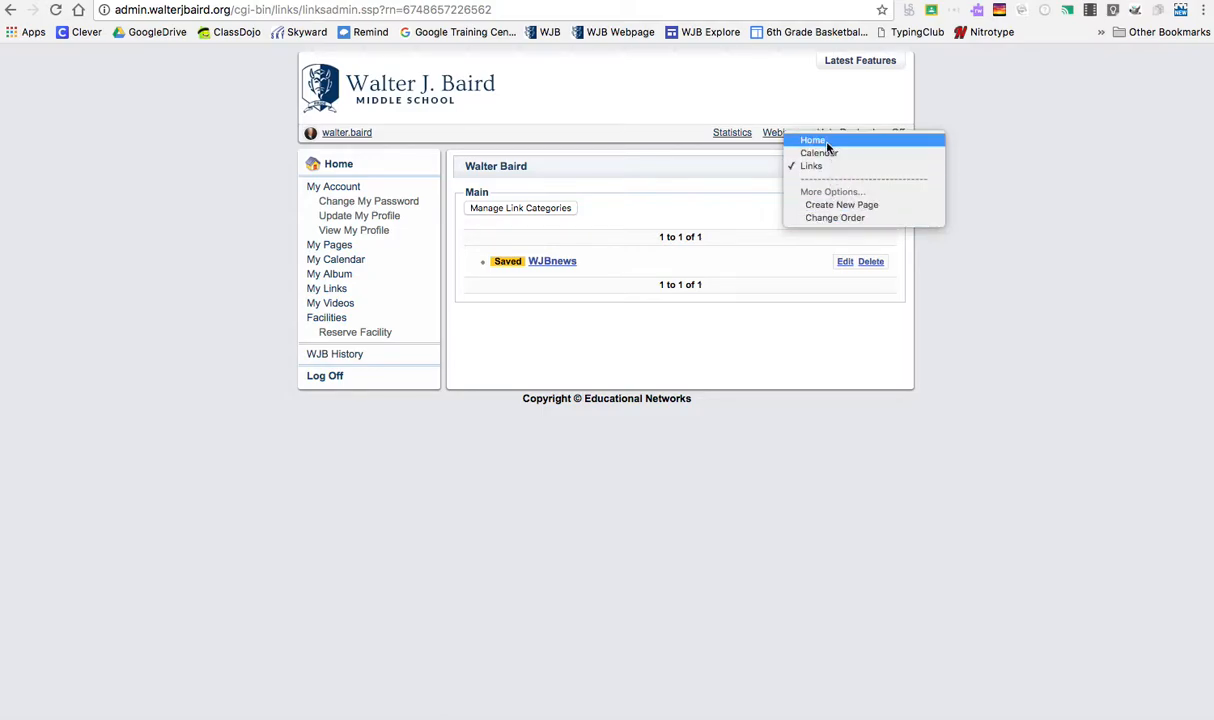
click(819, 218)
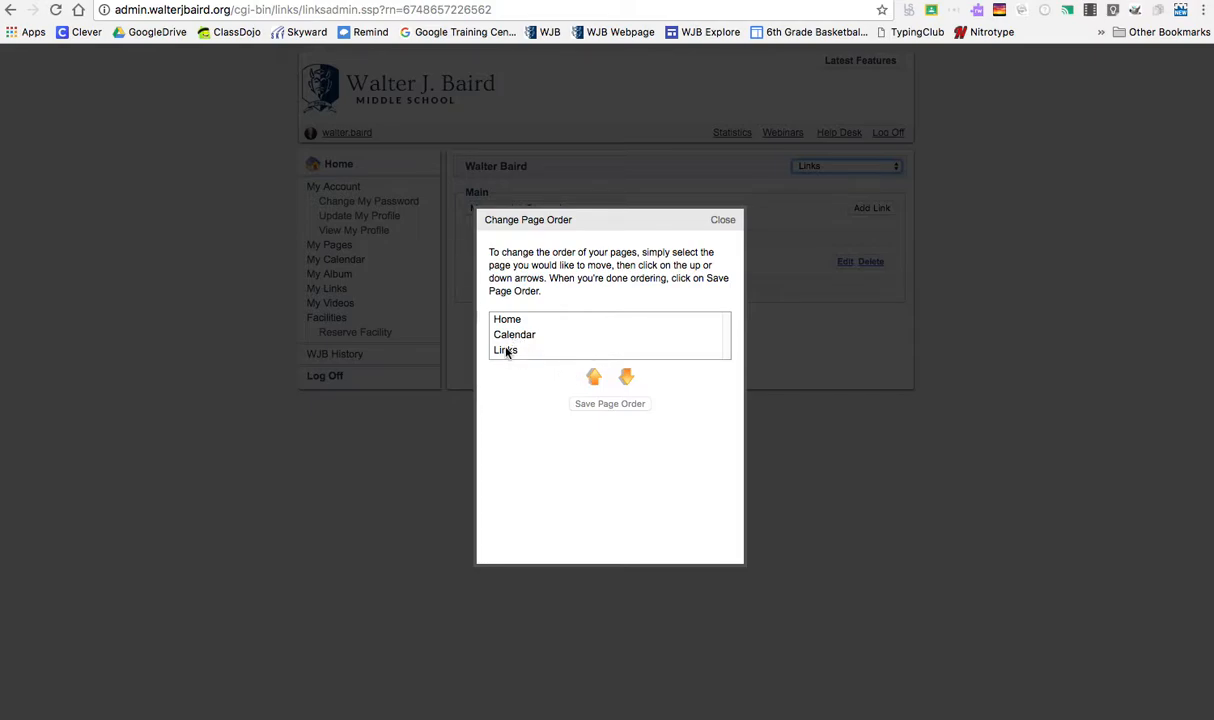
click(505, 350)
click(594, 378)
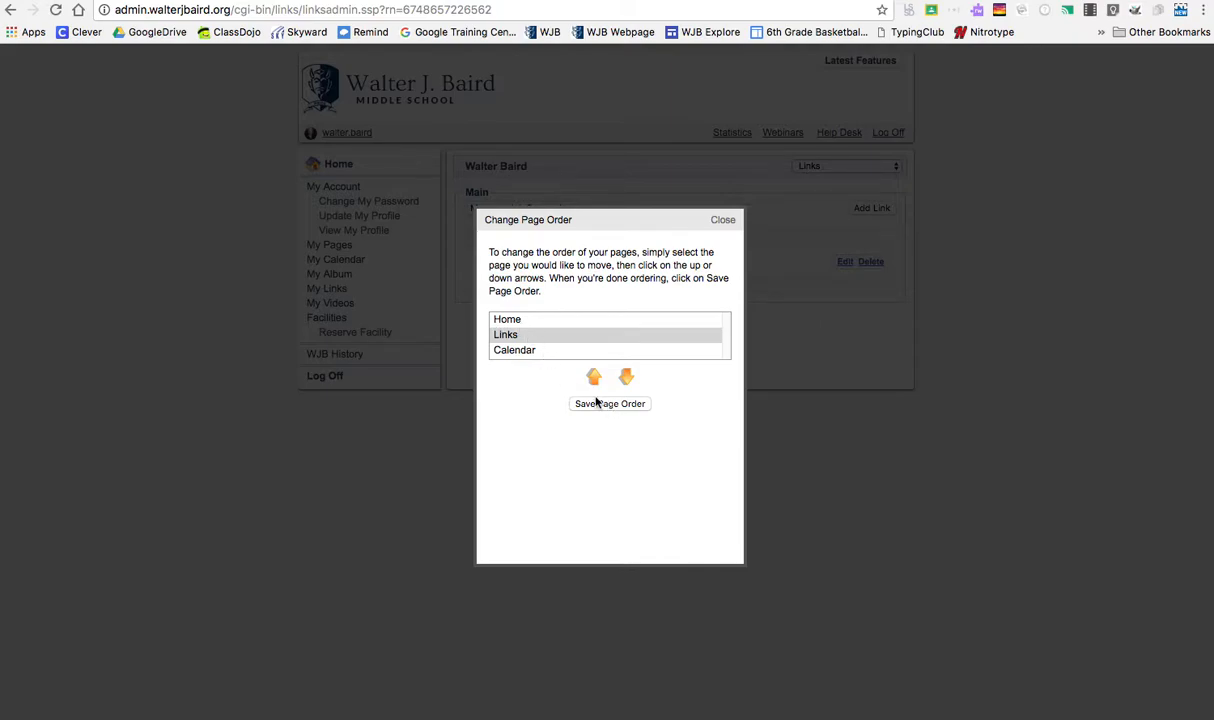
click(600, 404)
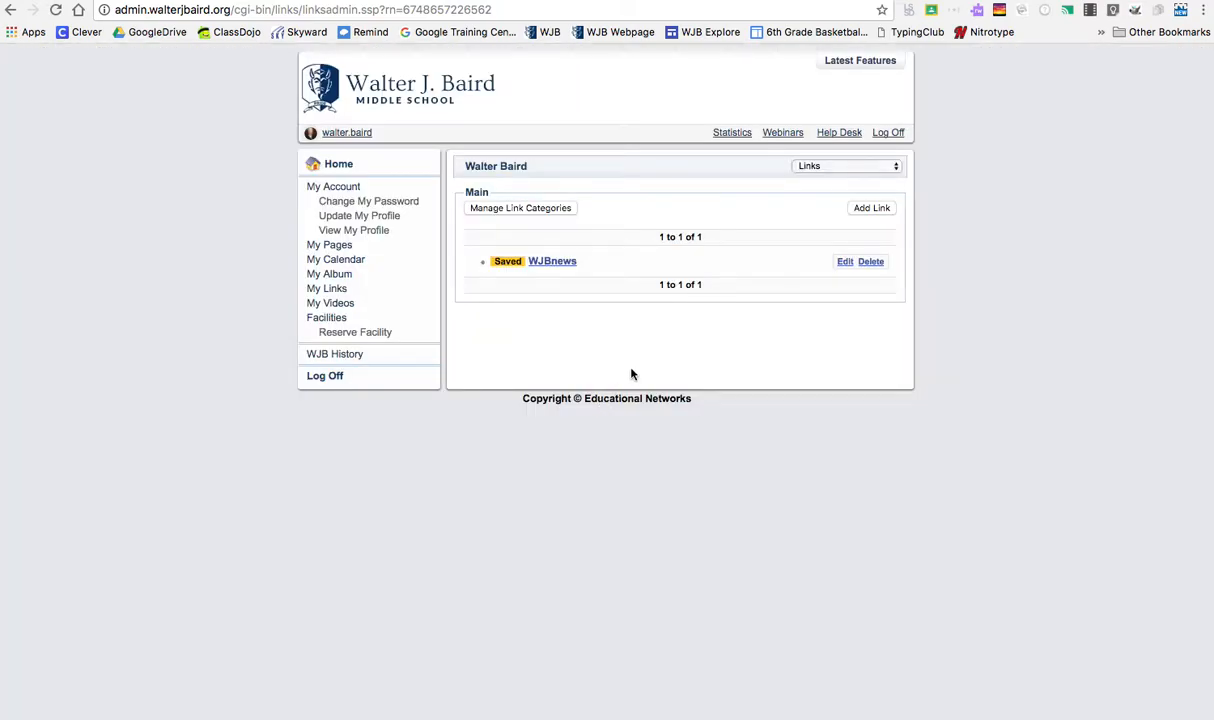
click(843, 167)
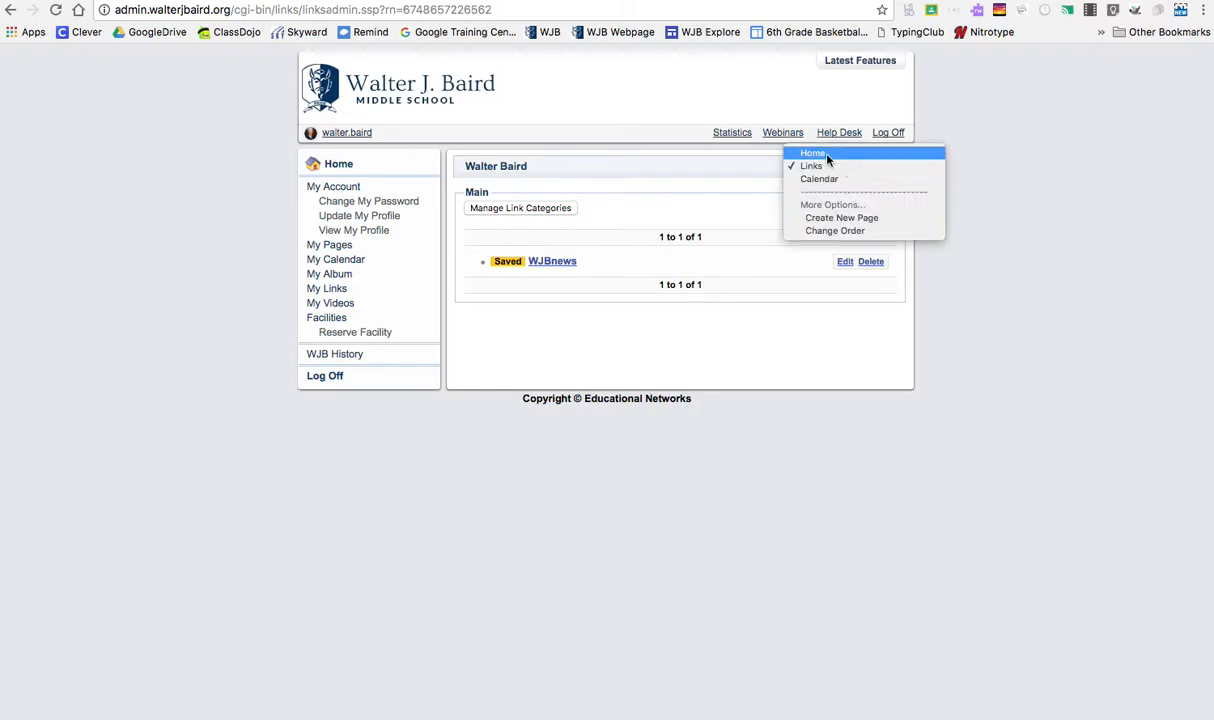
Step: Retitle the Home page 'Mr. Baird's History Class', save, and reload the public page to confirm
click(820, 154)
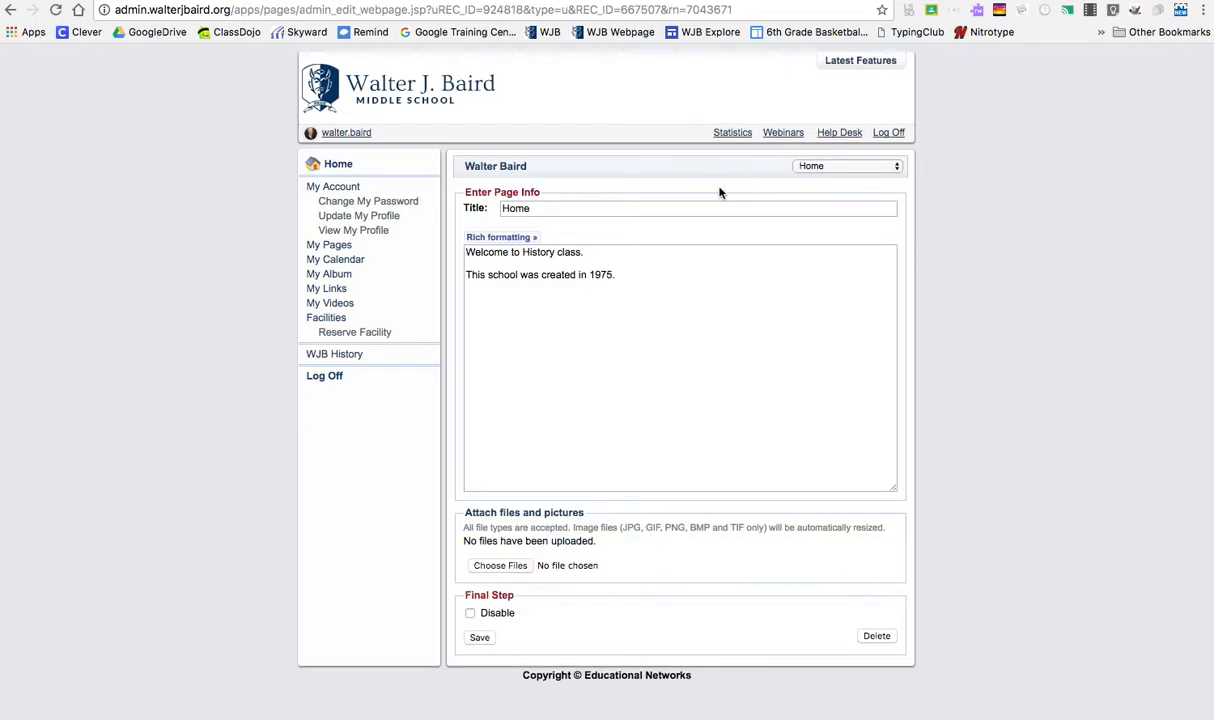
drag(548, 212, 491, 210)
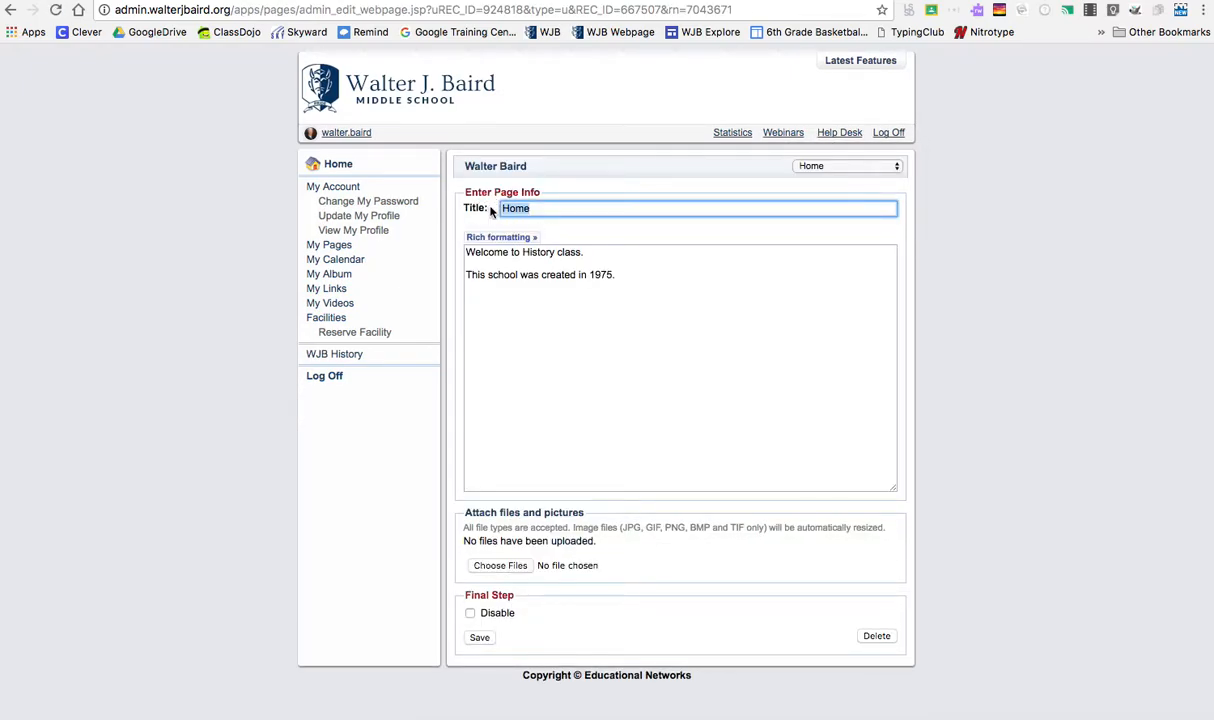
text(Mr. Baird's History Class)
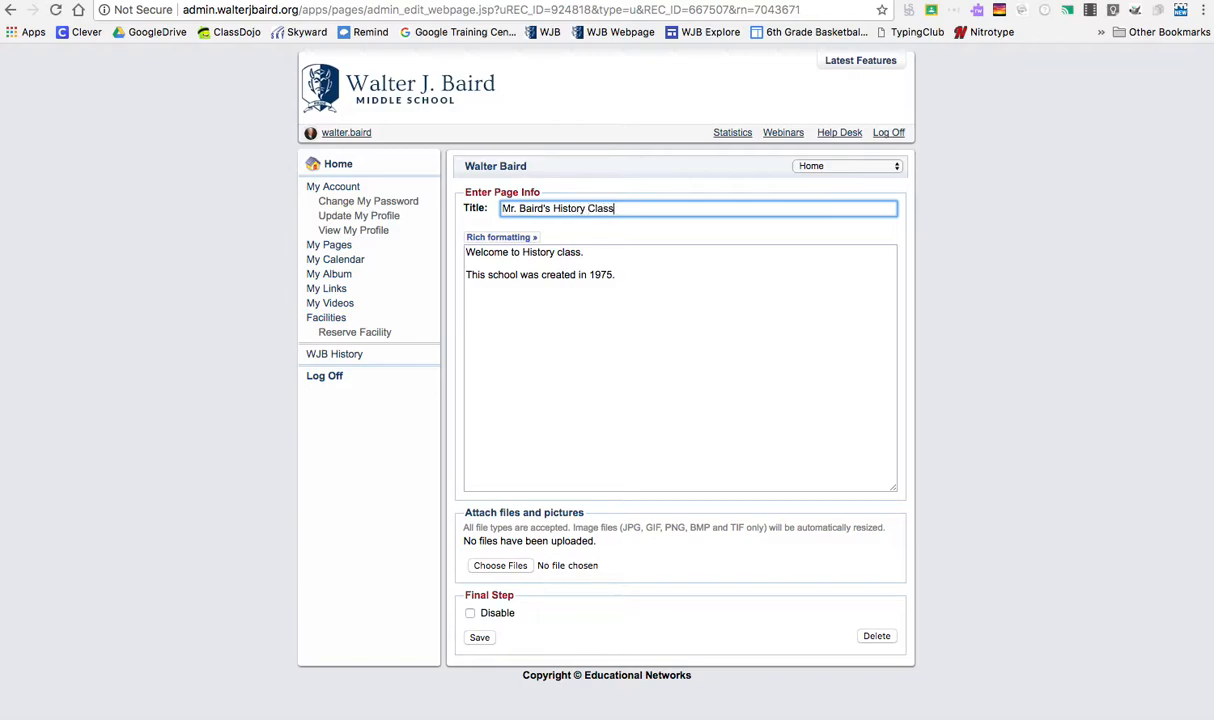
click(476, 638)
key(ctrl+Tab)
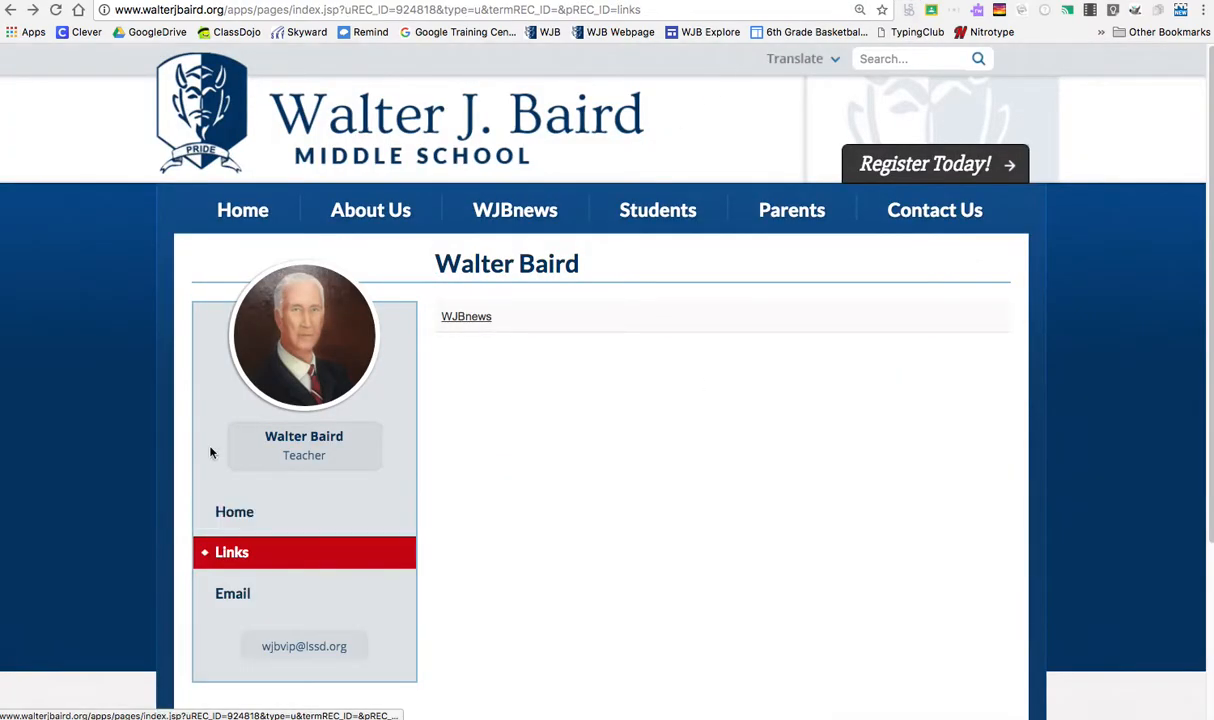
click(55, 10)
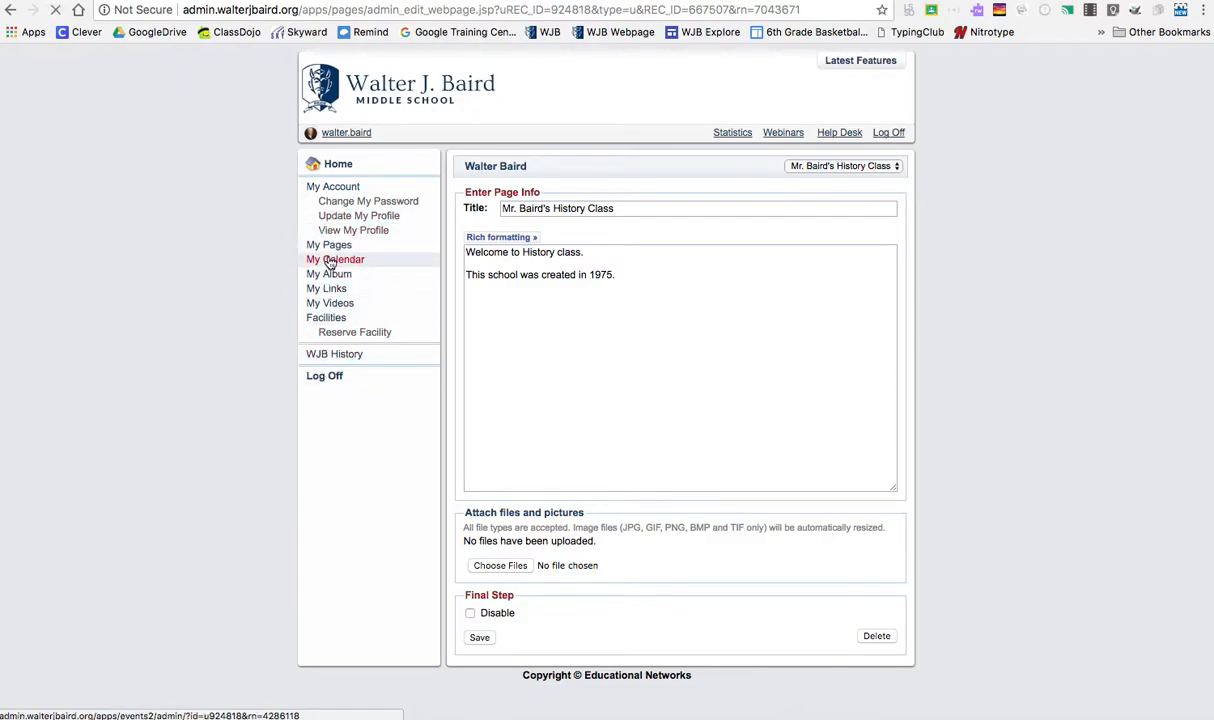
Step: From My Calendar, bring up Google Calendar Settings and begin Link Google Calendar
click(331, 262)
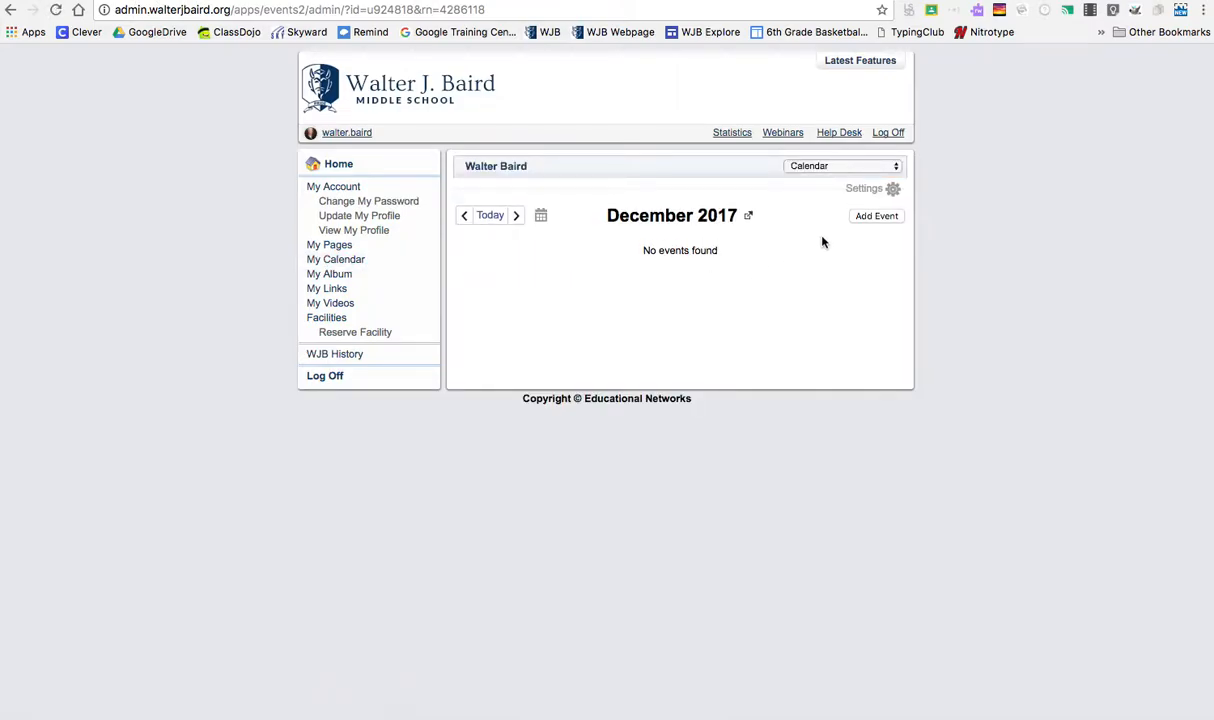
click(872, 168)
click(954, 273)
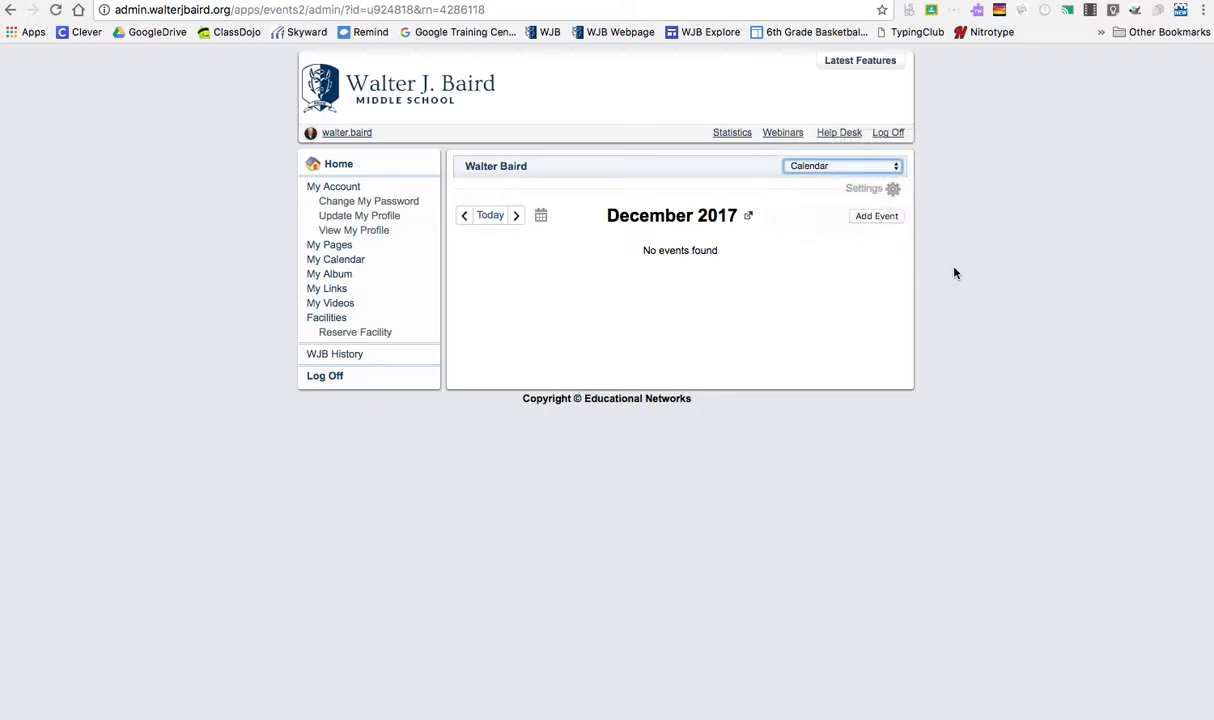
click(866, 189)
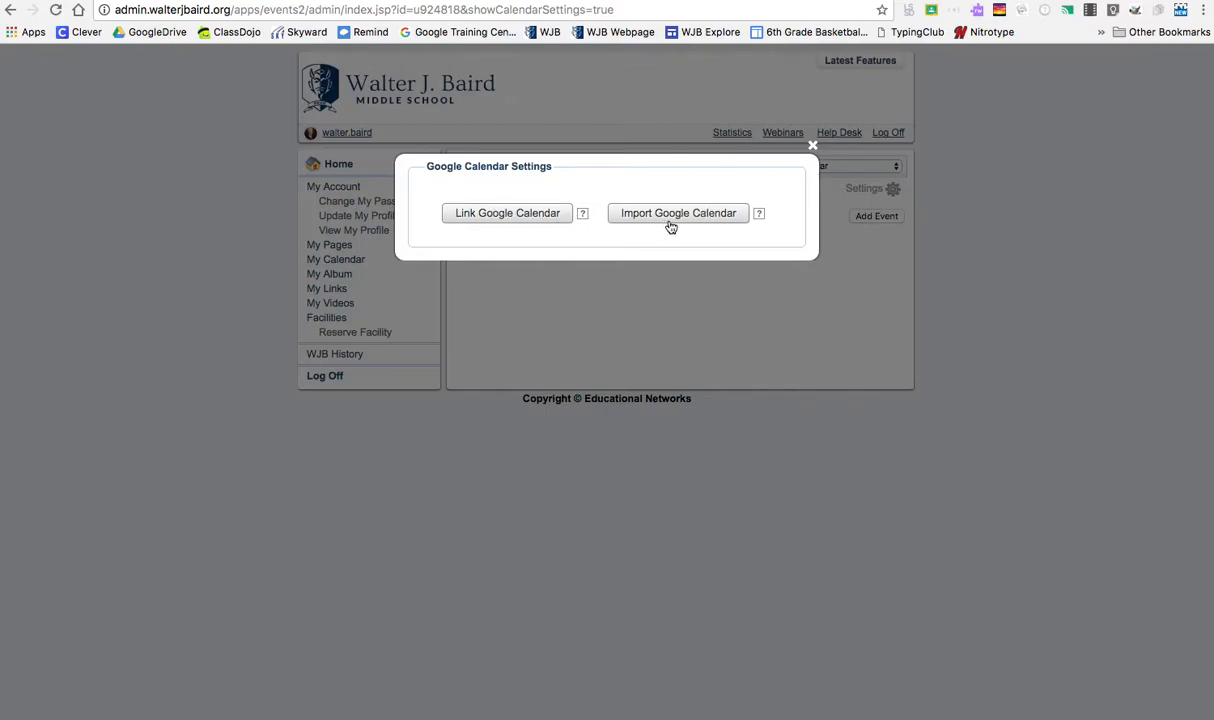
click(526, 215)
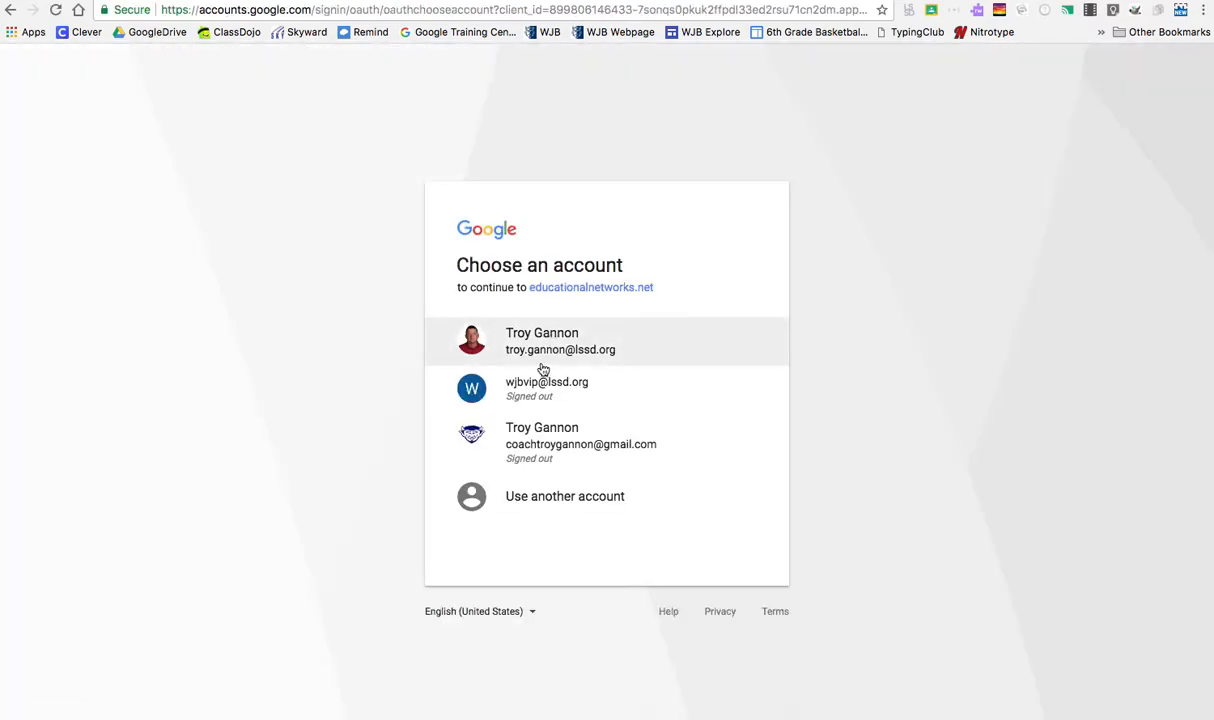
Step: Choose the teacher's Google account and allow educationalnetworks.net to manage its calendars
click(525, 339)
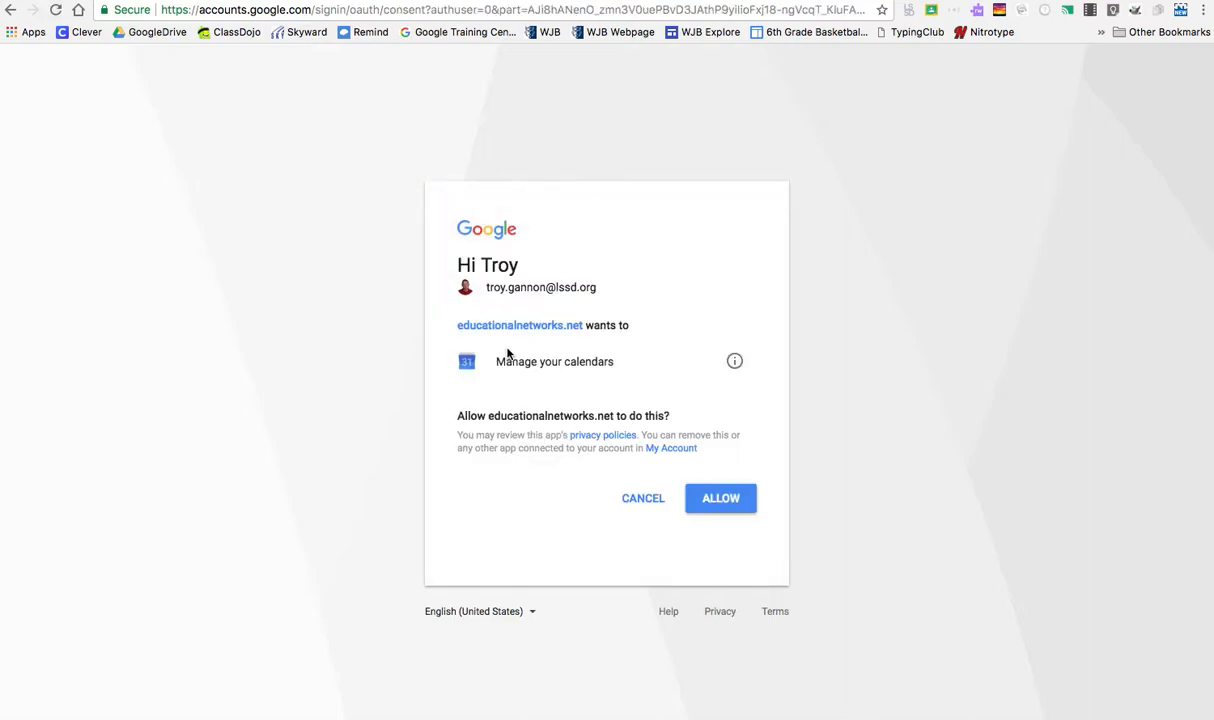
click(705, 497)
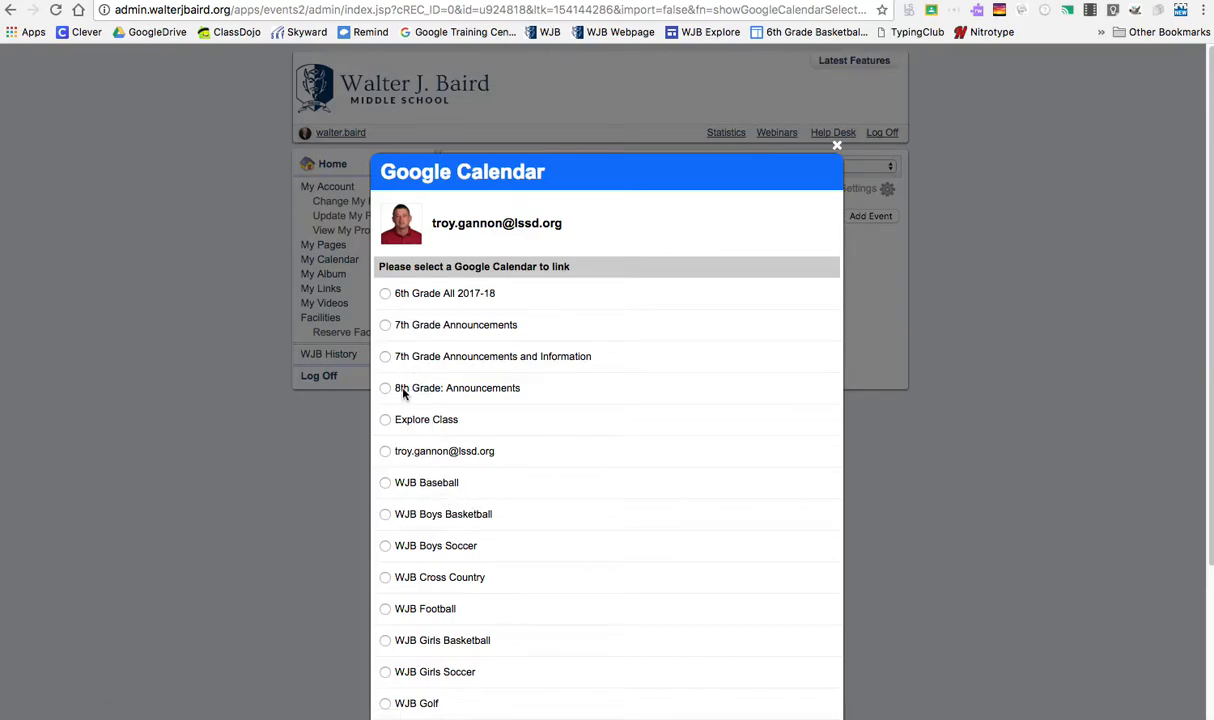
Step: Link the Explore Class Google calendar, set to pull events from Google only
click(385, 421)
drag(1205, 180, 1207, 420)
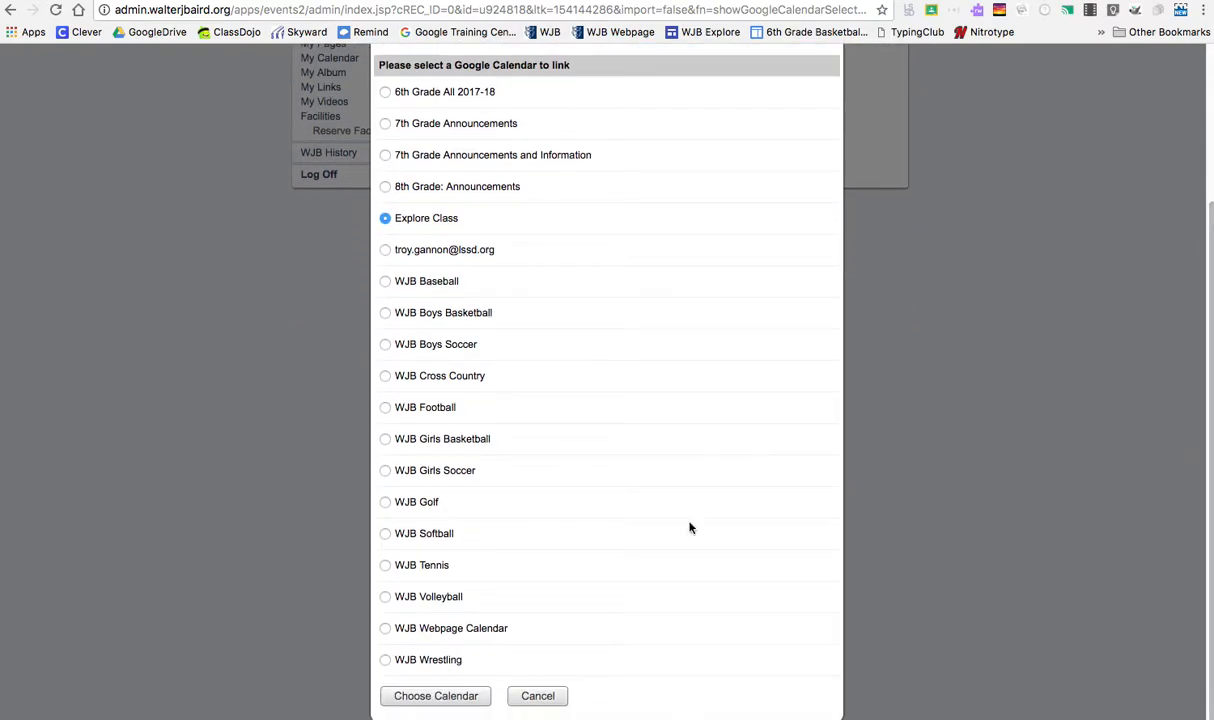
click(436, 697)
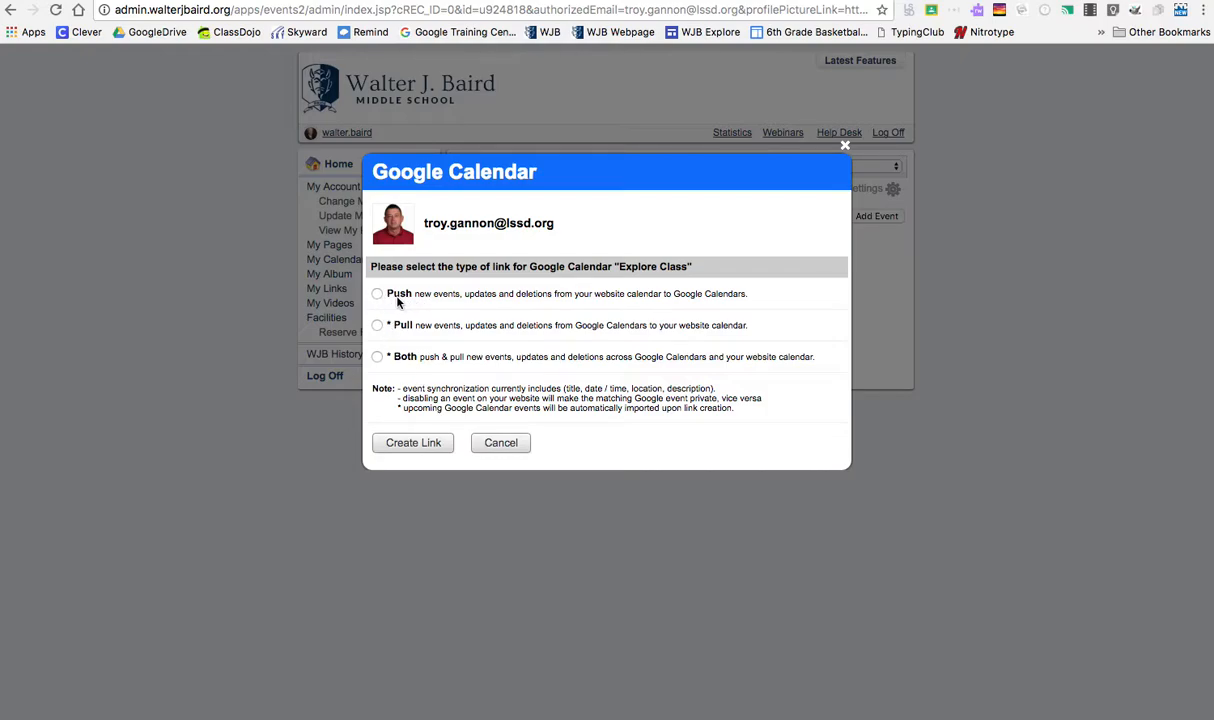
click(376, 356)
click(376, 325)
click(411, 446)
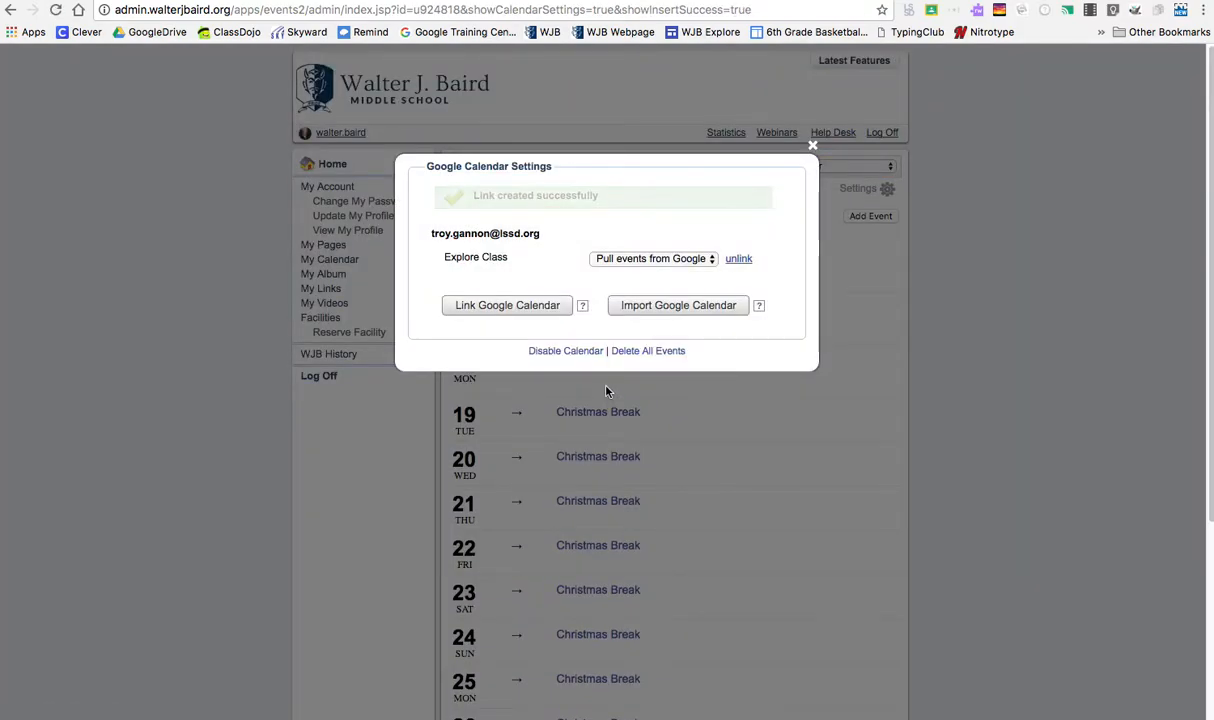
Step: Close the calendar settings and check the public site's new Calendar page and monthly calendar
click(812, 147)
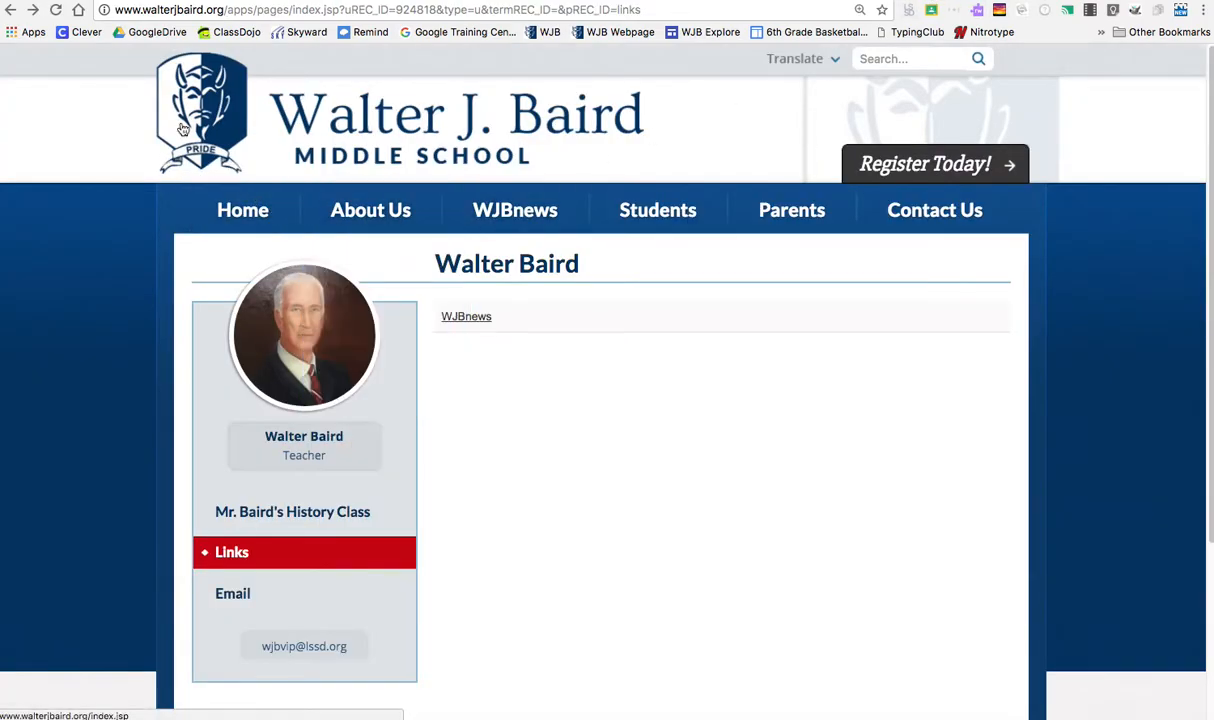
click(56, 11)
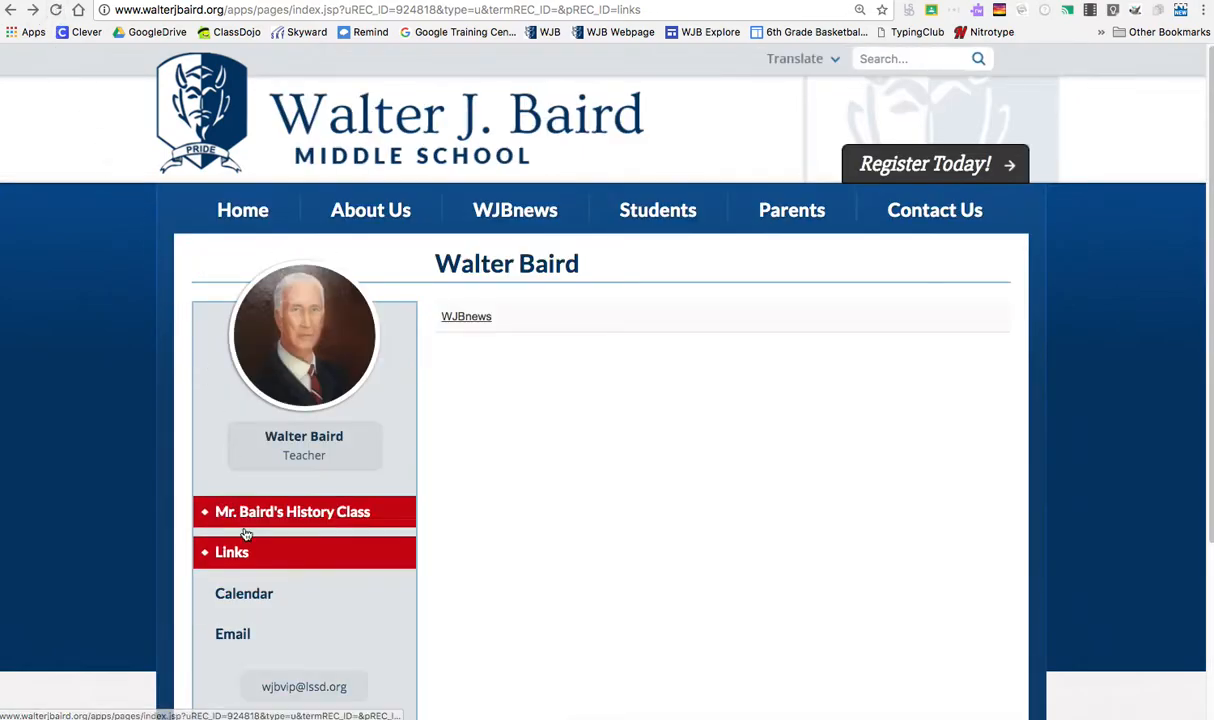
click(240, 600)
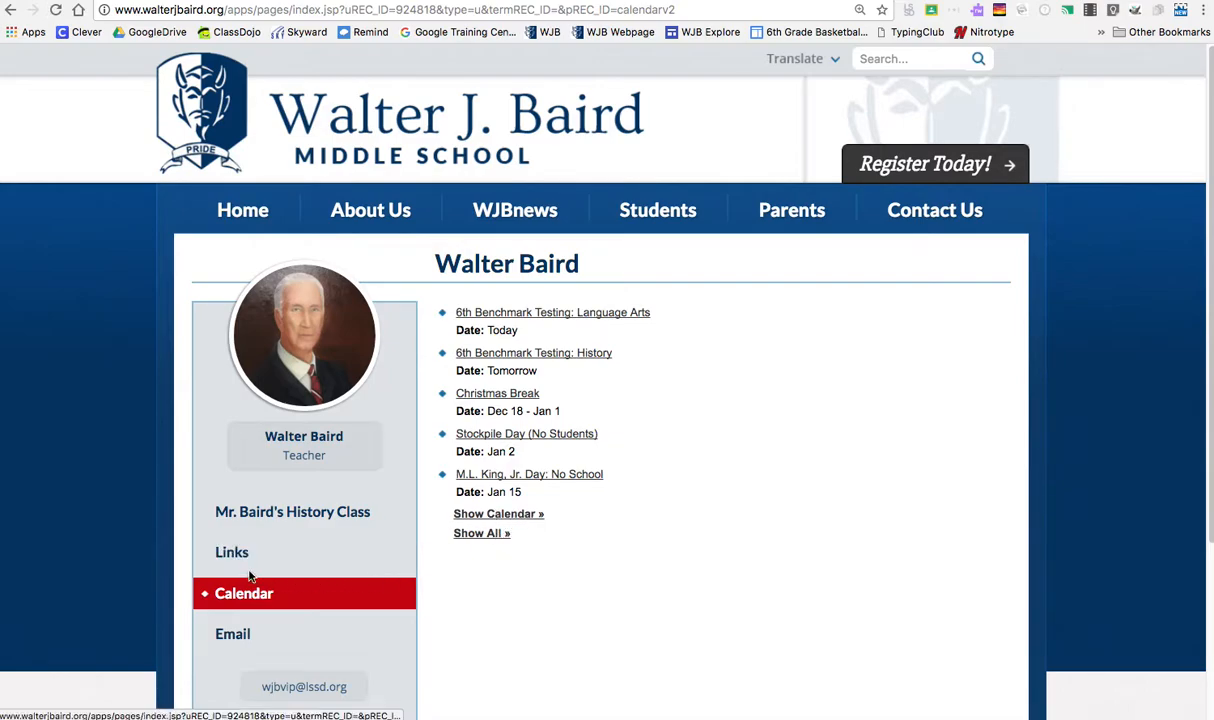
click(491, 515)
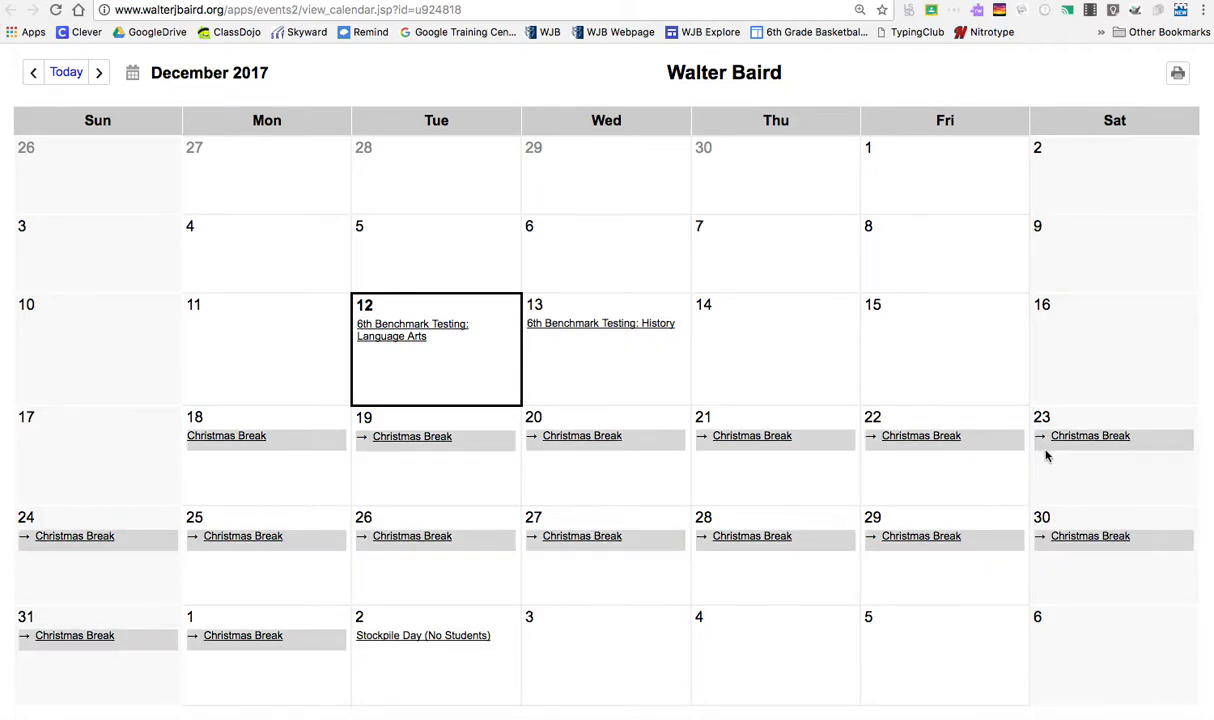
key(super+w)
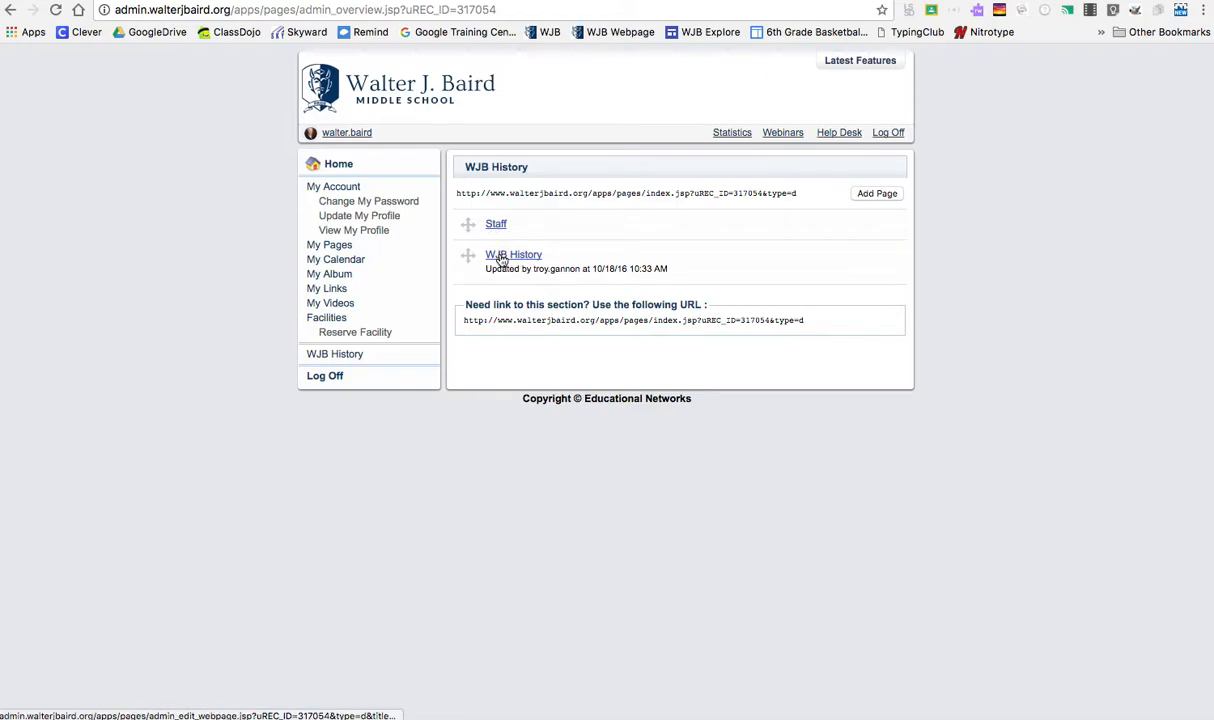
Step: Open WJB History in the editor, scroll its school history text, and show the section's page list
click(500, 259)
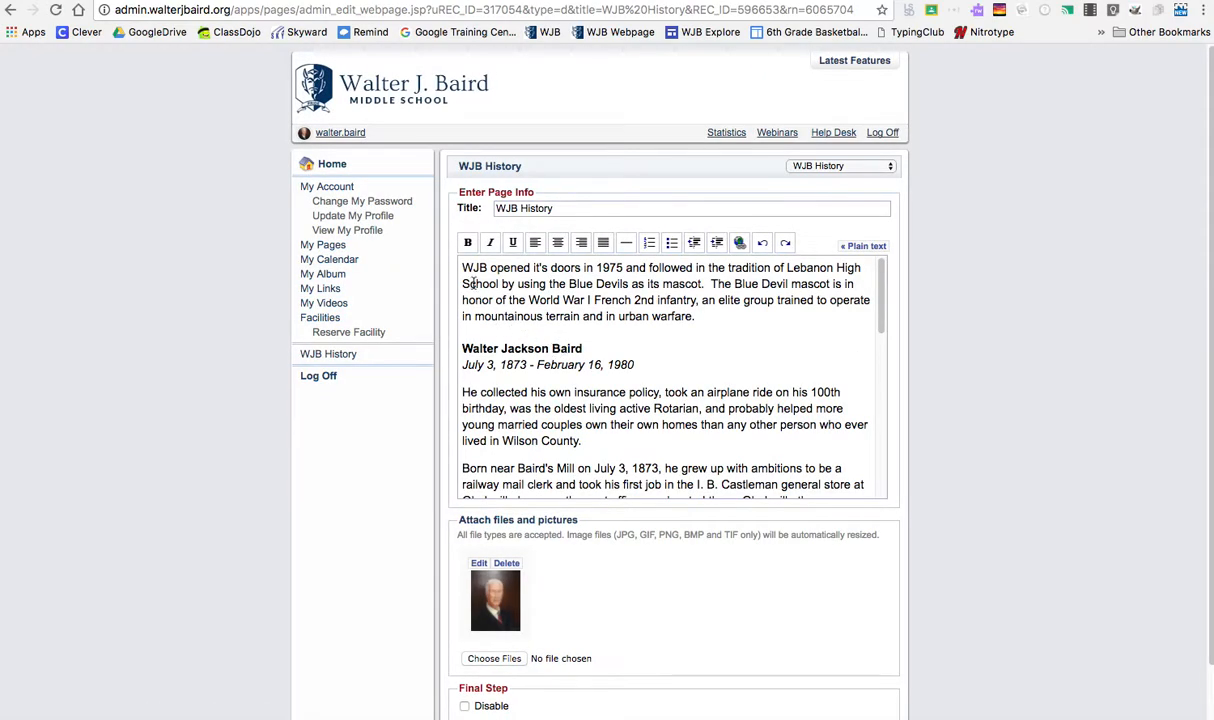
click(882, 355)
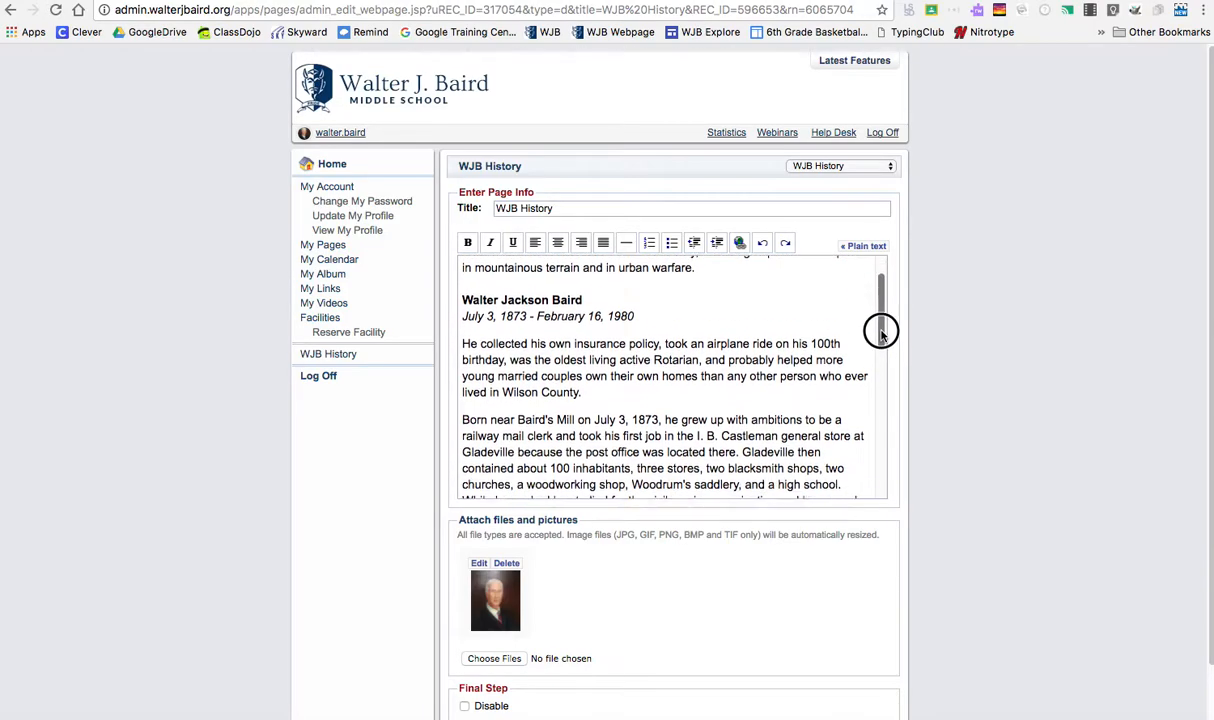
drag(882, 355, 890, 275)
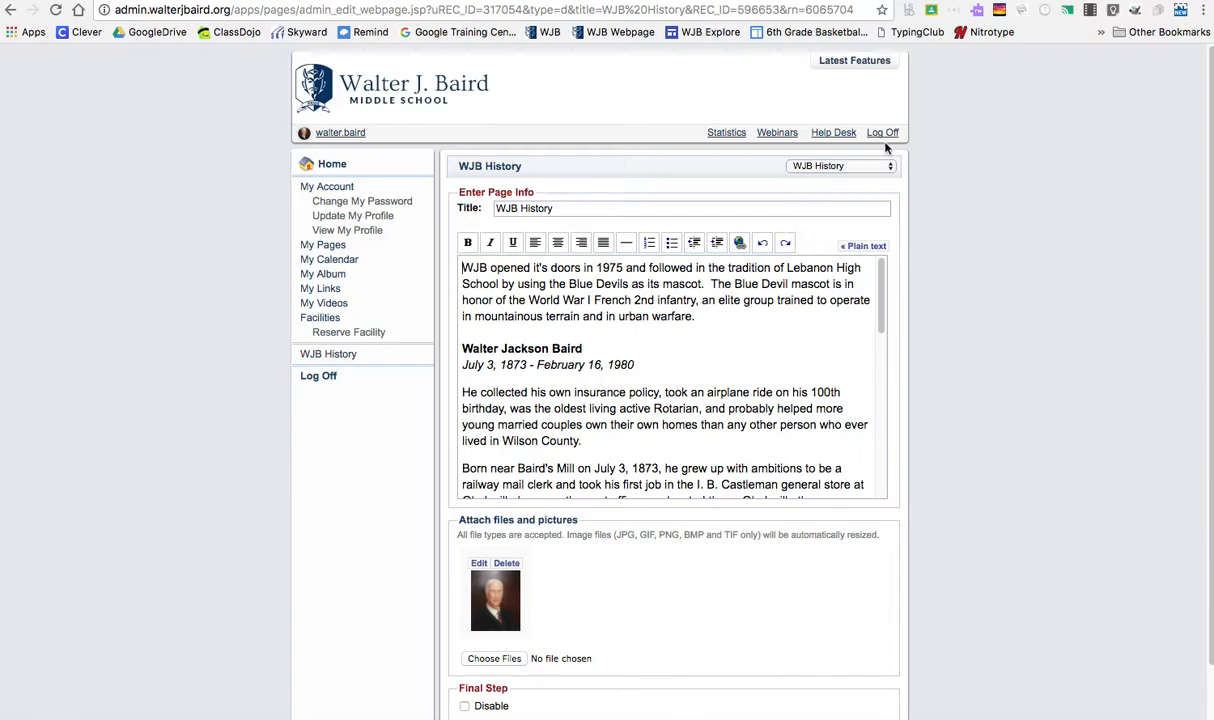
click(851, 167)
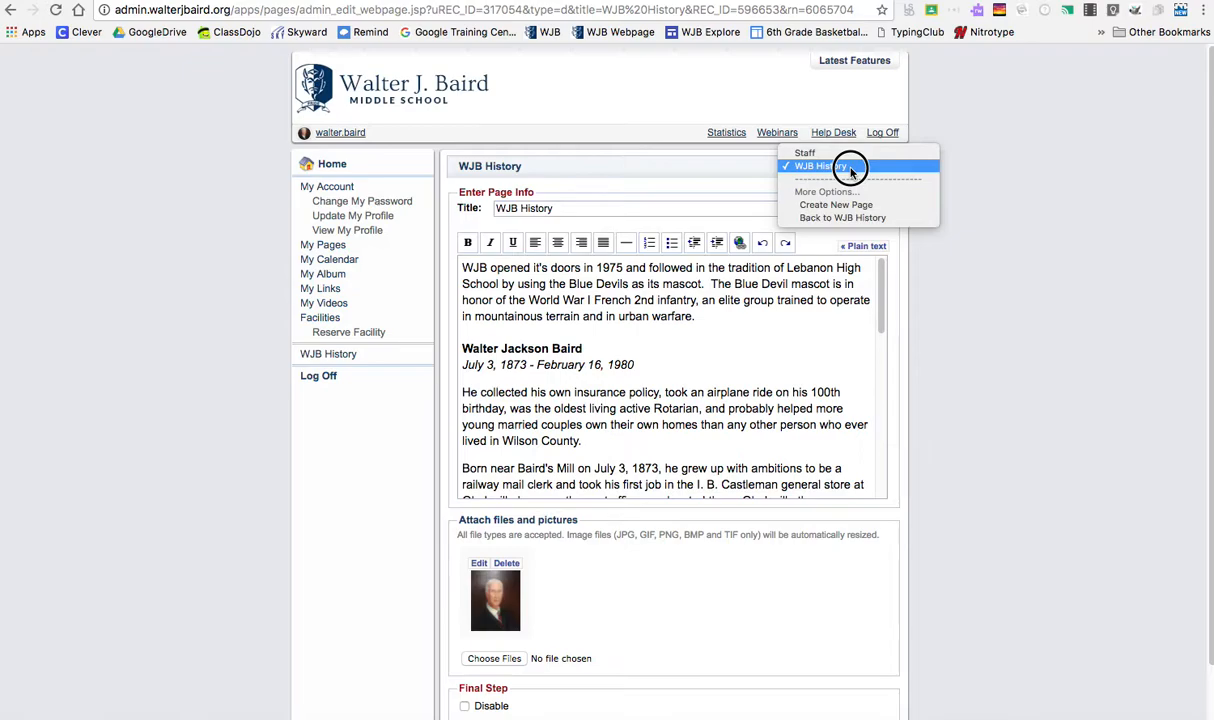
Step: Go back through My Account and reopen Mr. Baird's History Class page in the editor
click(851, 168)
click(308, 187)
click(310, 245)
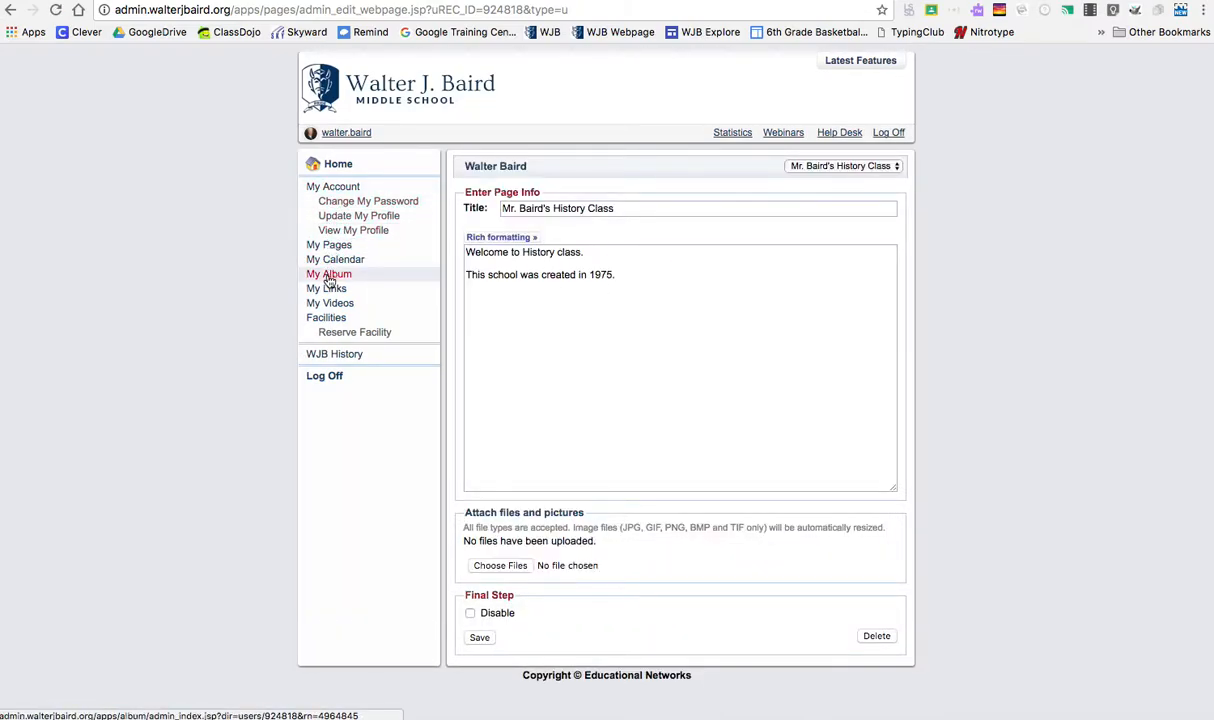
click(327, 189)
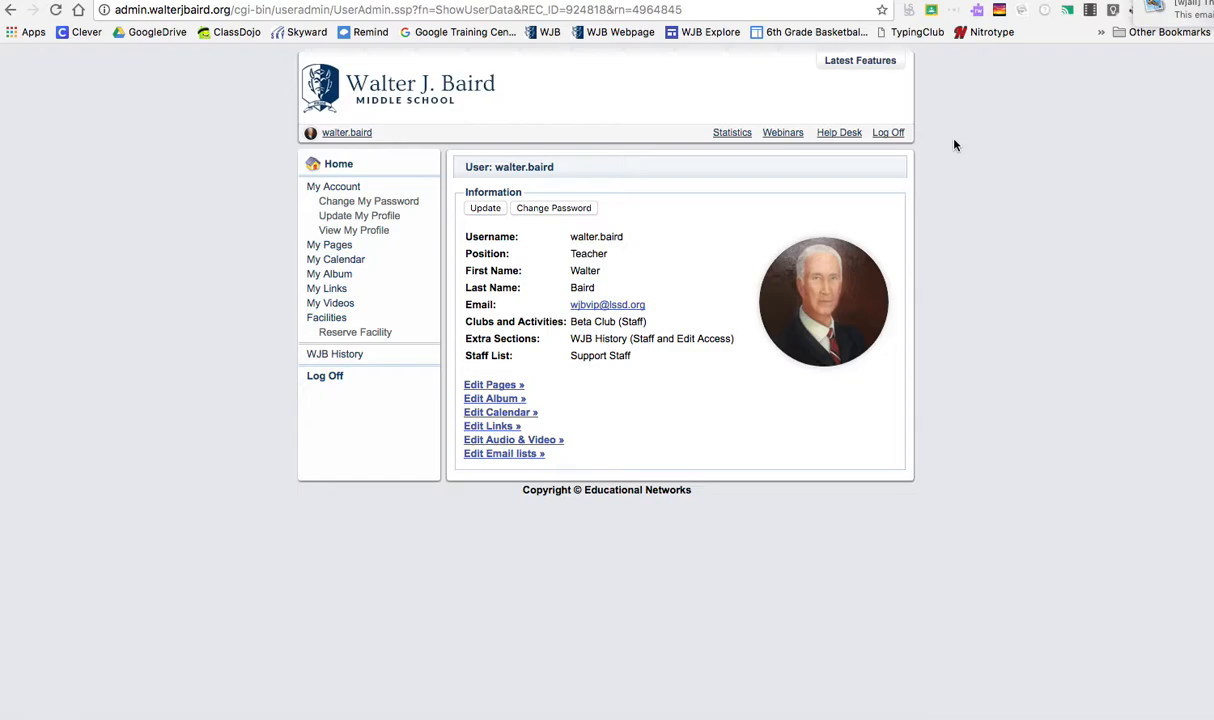
click(331, 246)
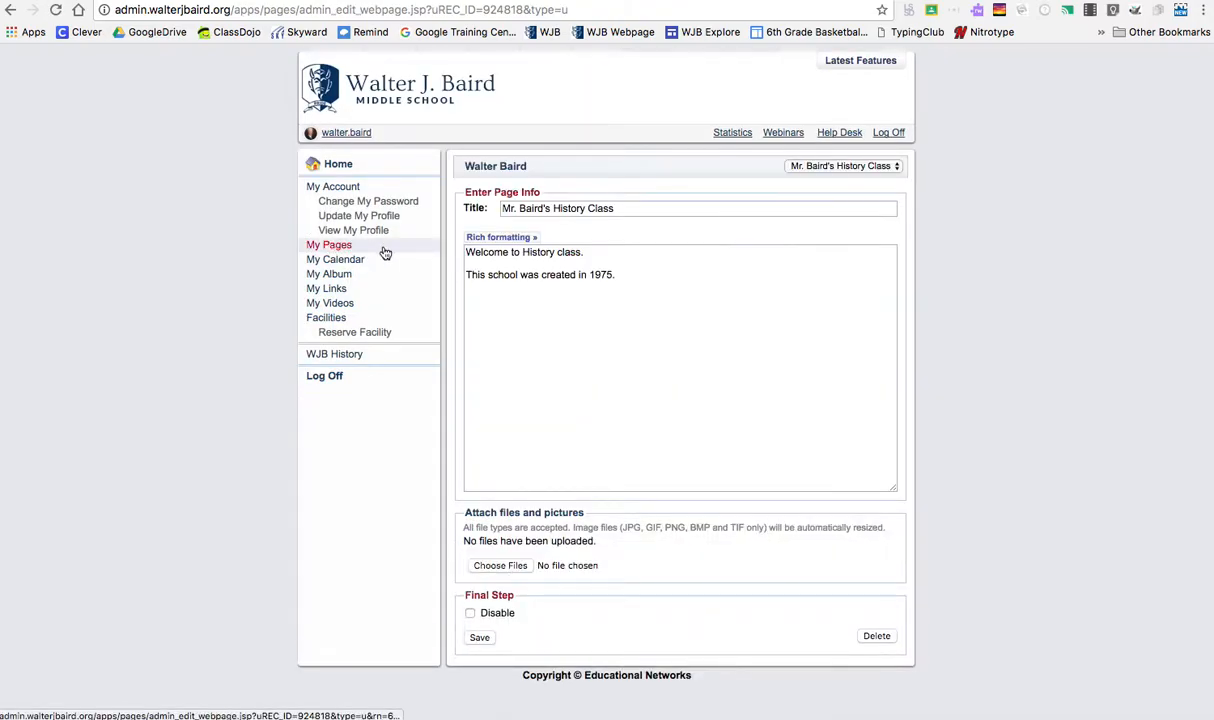
Step: Add a new 'Last Updated 12/12/17' line below the 1975 text
click(637, 275)
key(Return)
key(Return)
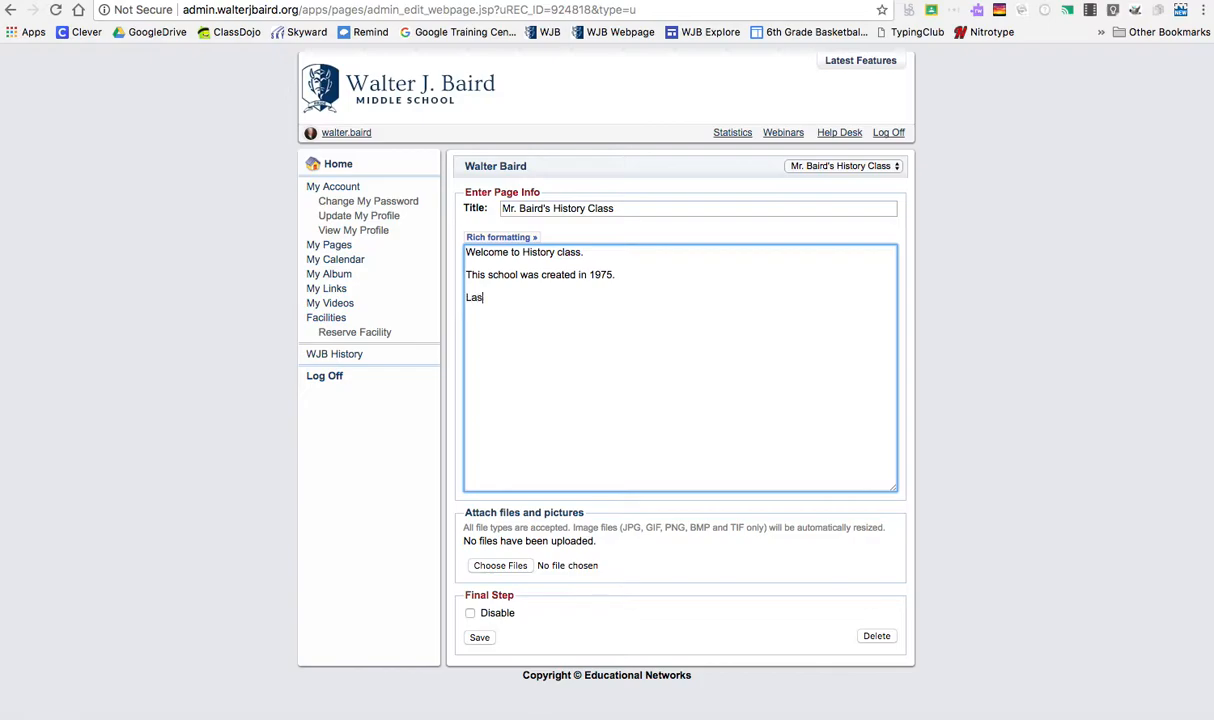
text(Last Updated 12/12/17)
Step: Switch to rich formatting, make the Last Updated line italic, and save the page
drag(570, 294, 461, 304)
click(508, 237)
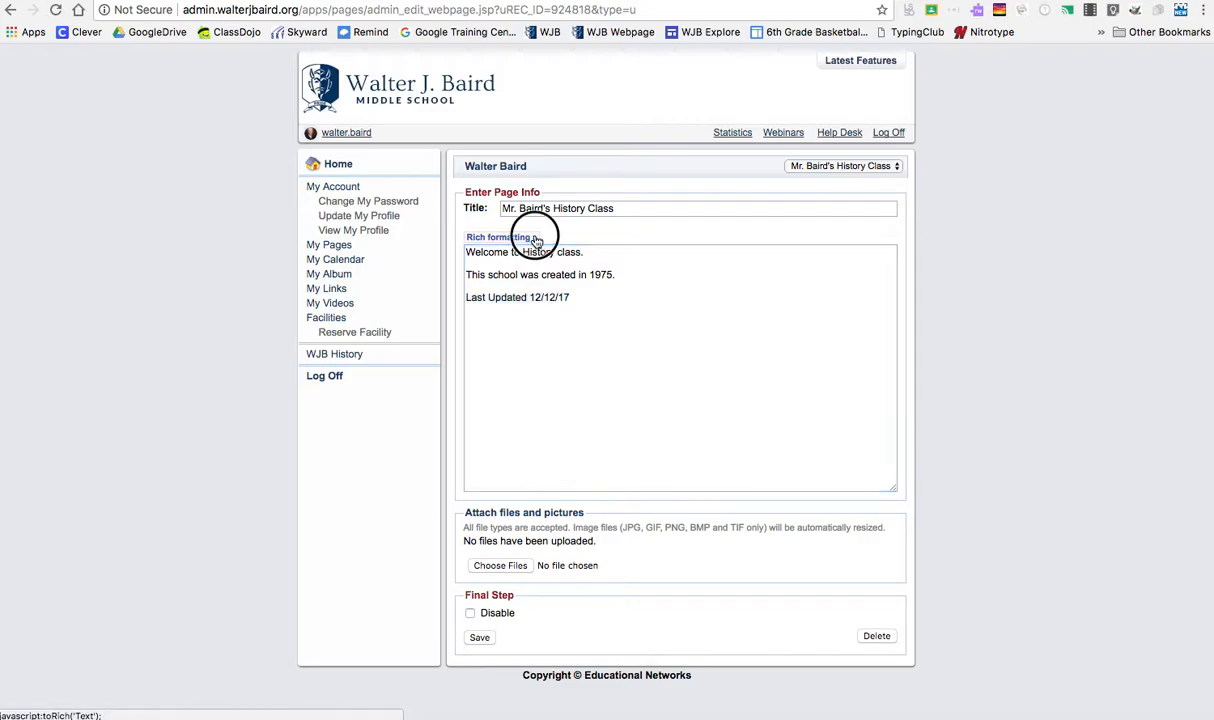
drag(571, 310, 466, 310)
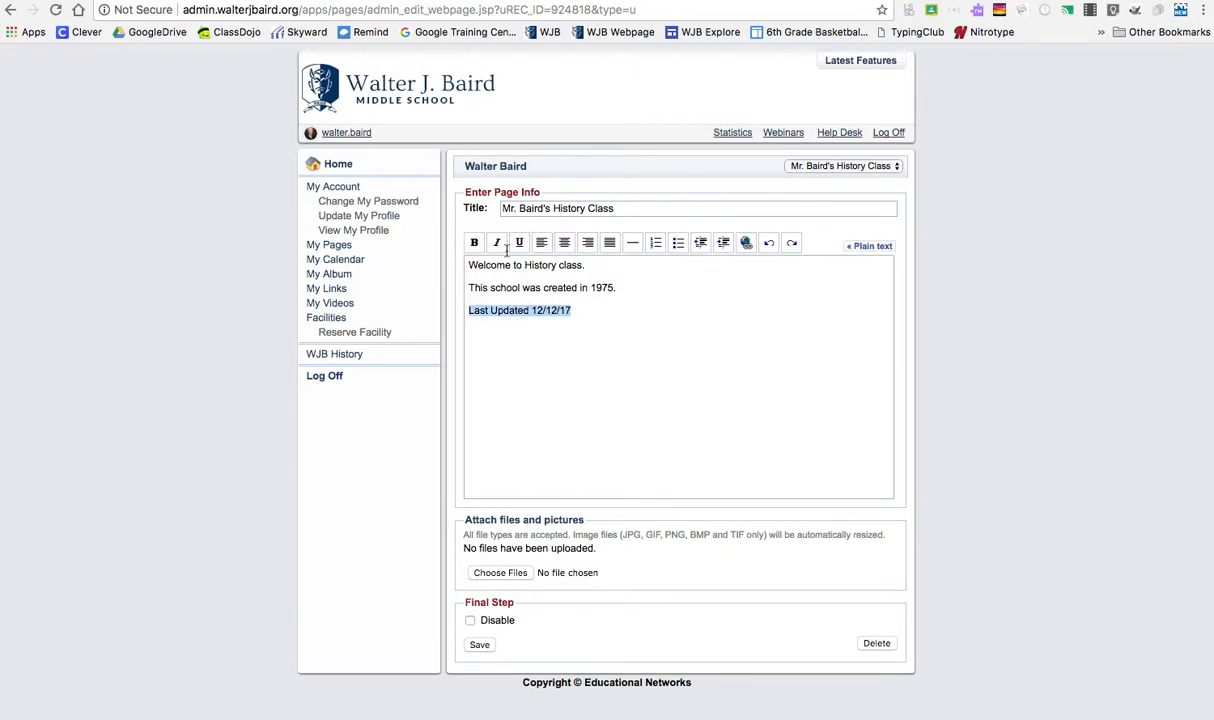
click(497, 243)
click(448, 397)
click(481, 645)
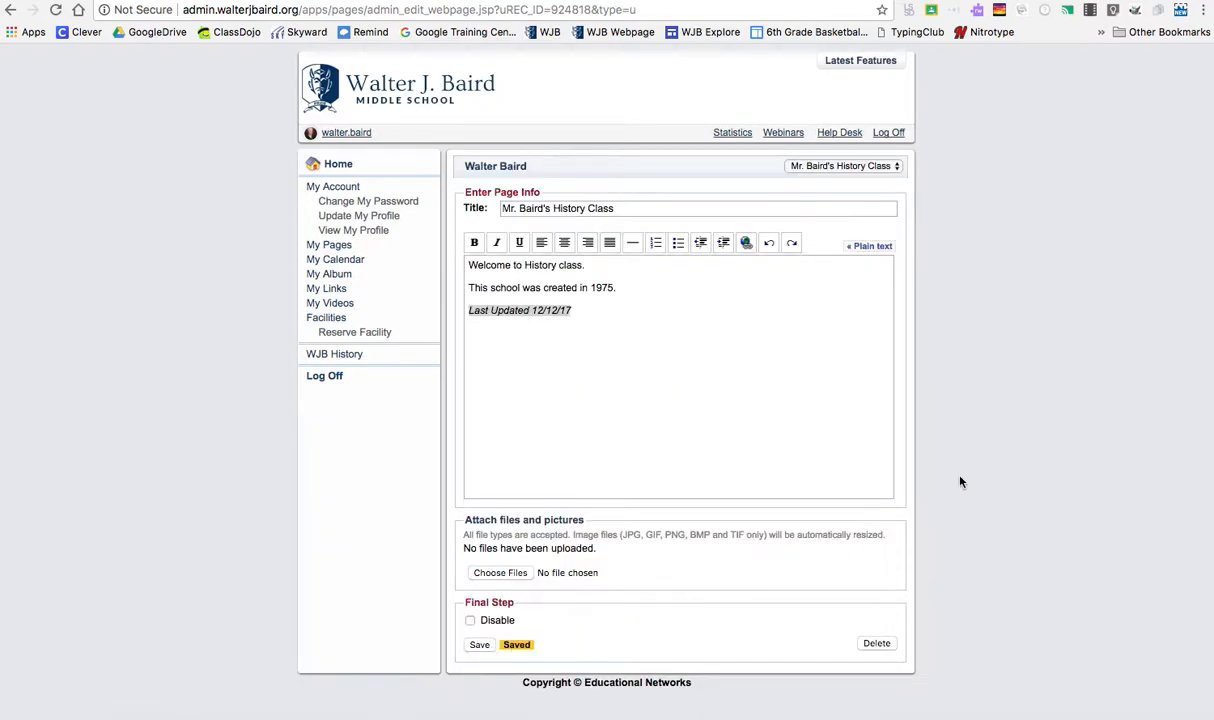